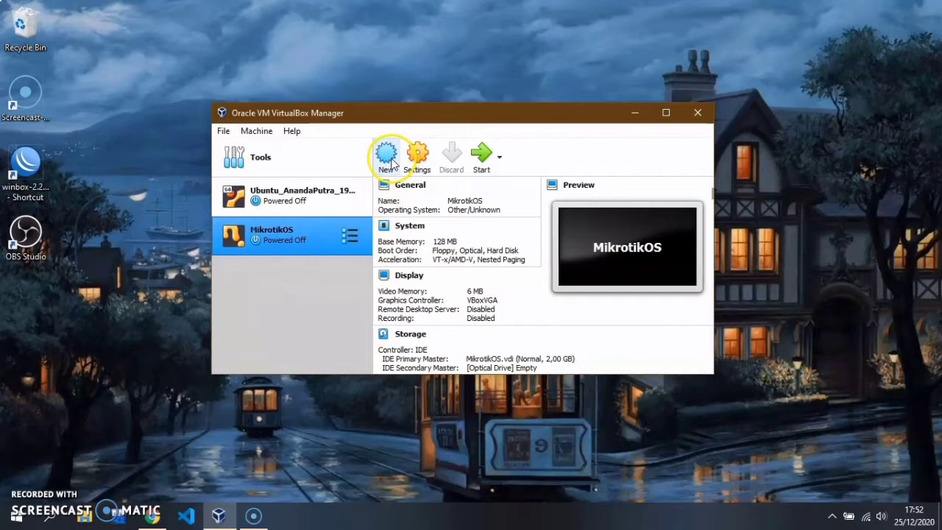
# Step: Begin a new virtual machine named MikrotikSO of type Other/Unknown
pyautogui.click(387, 158)
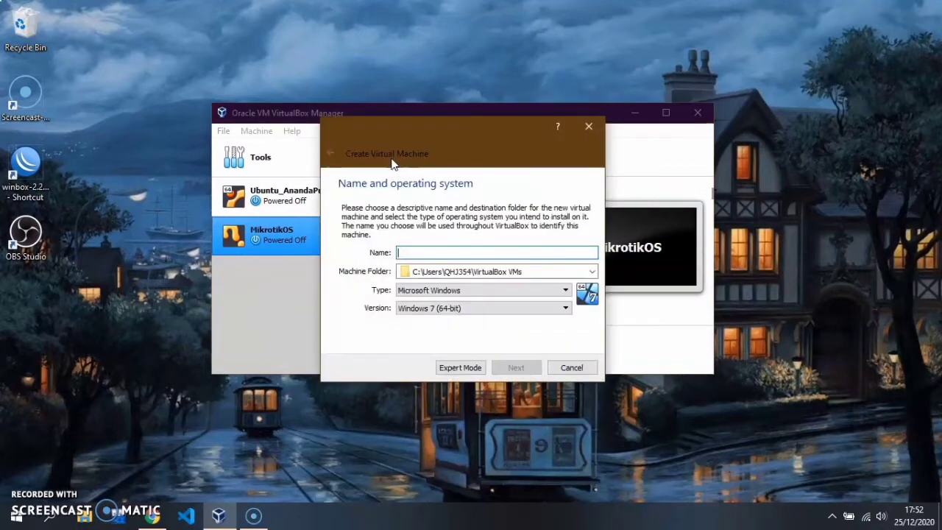
pyautogui.write('M')
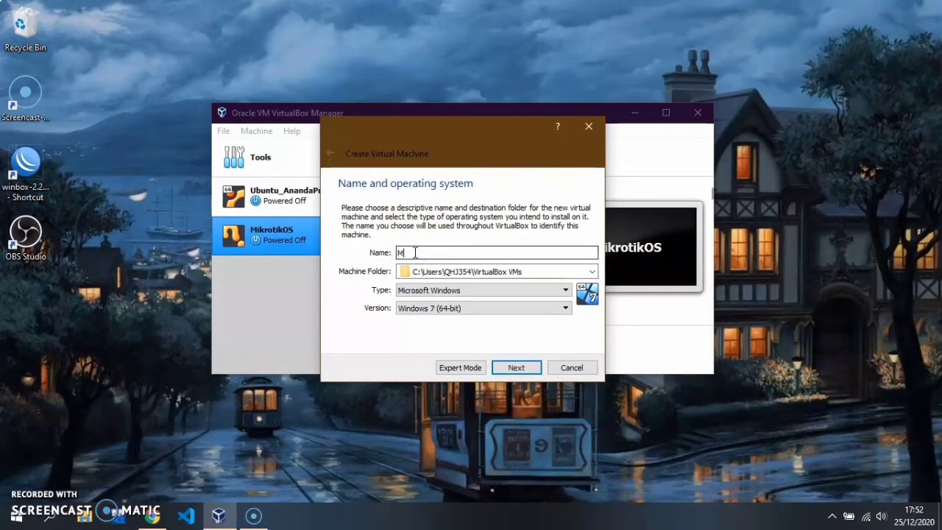
pyautogui.write('ikrotikSO')
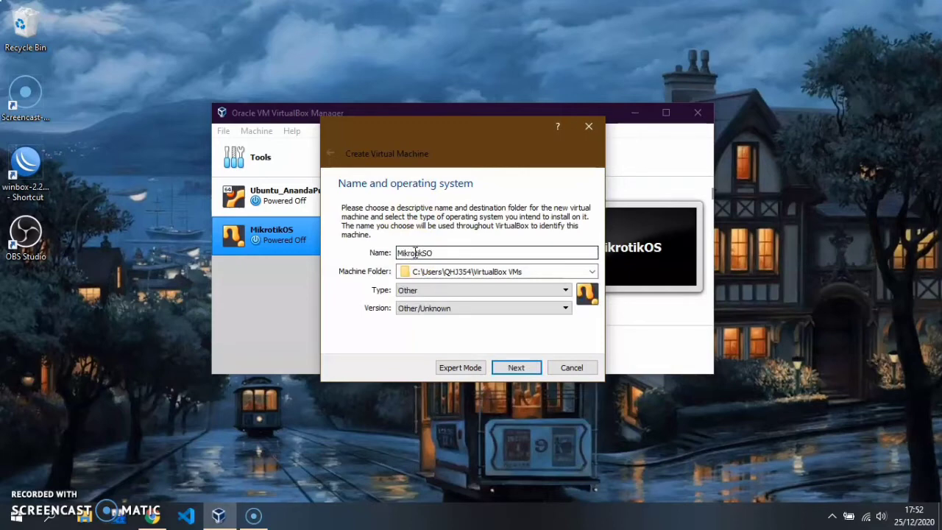
pyautogui.click(523, 369)
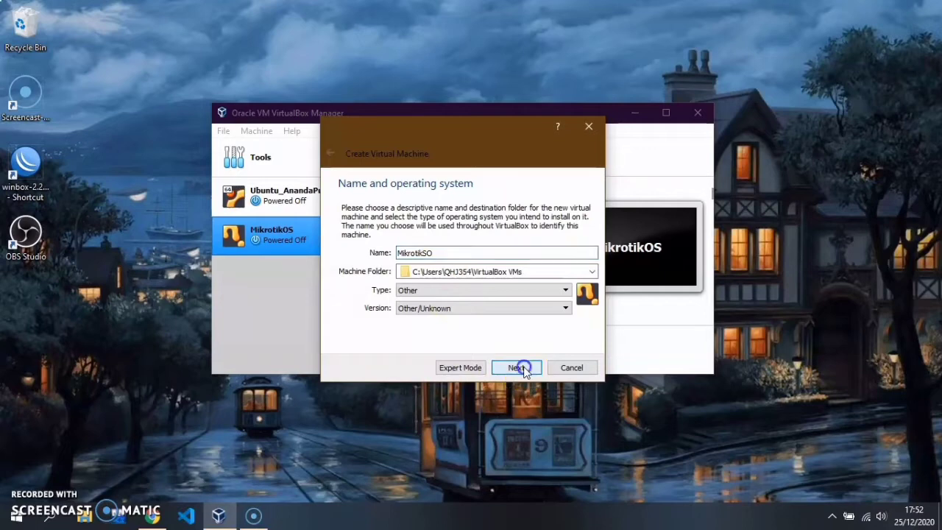
pyautogui.click(518, 367)
# Step: Give the VM 128 MB of memory and choose to create a new virtual hard disk
pyautogui.doubleClick(557, 253)
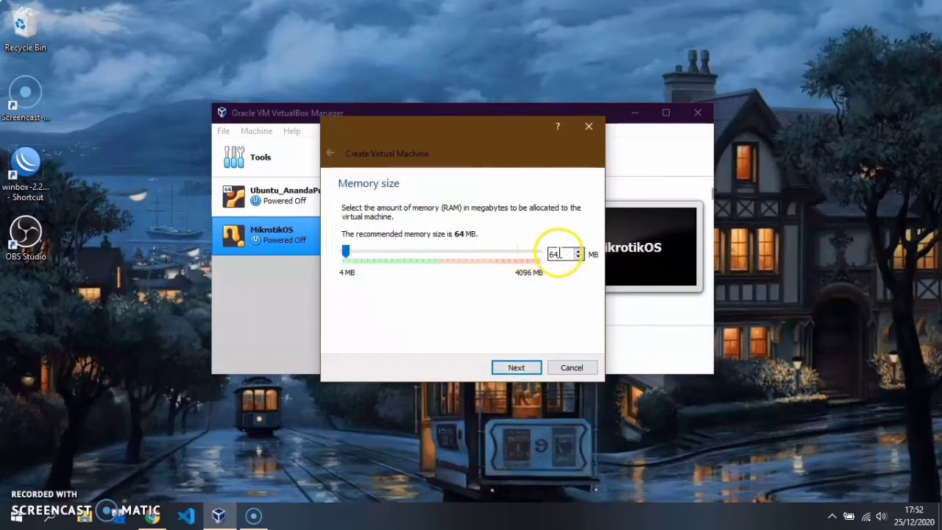
pyautogui.write('128')
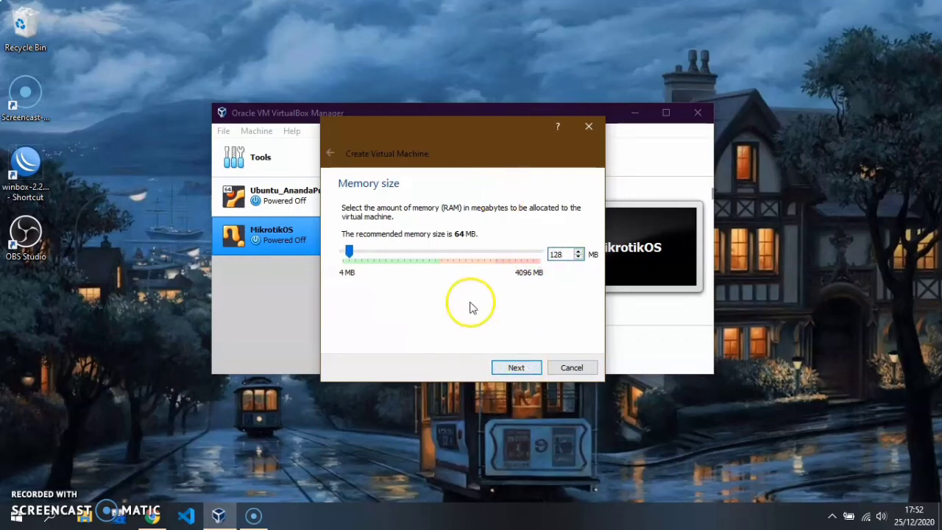
pyautogui.click(521, 368)
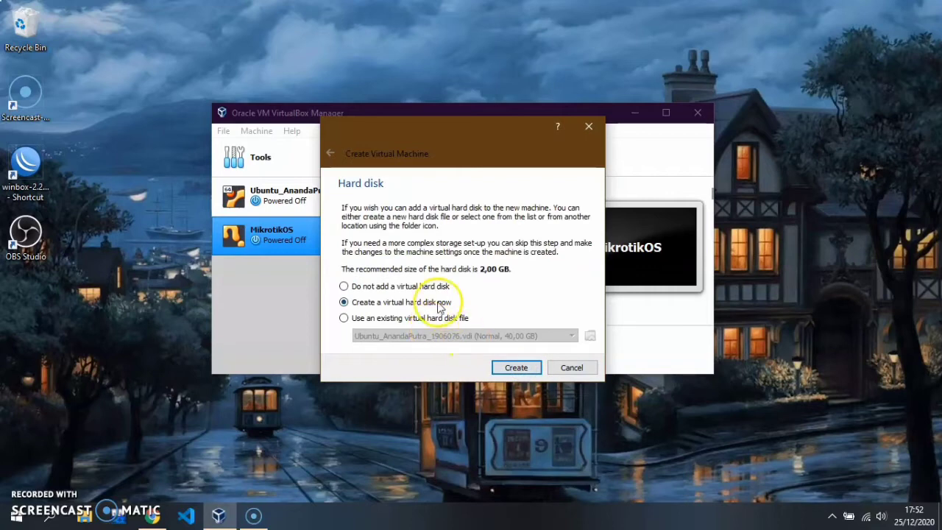
pyautogui.click(517, 373)
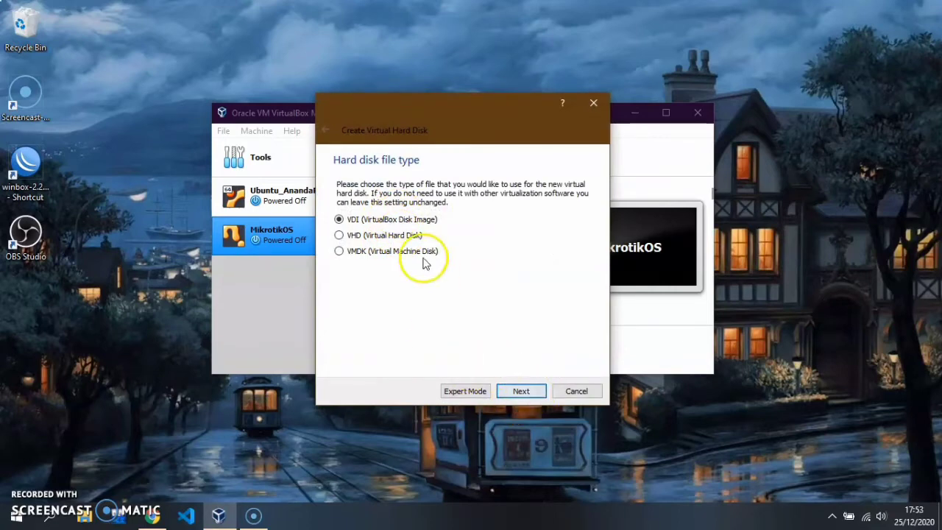
# Step: Create a dynamically allocated 2,00 GB VDI disk for MikrotikSO
pyautogui.click(521, 391)
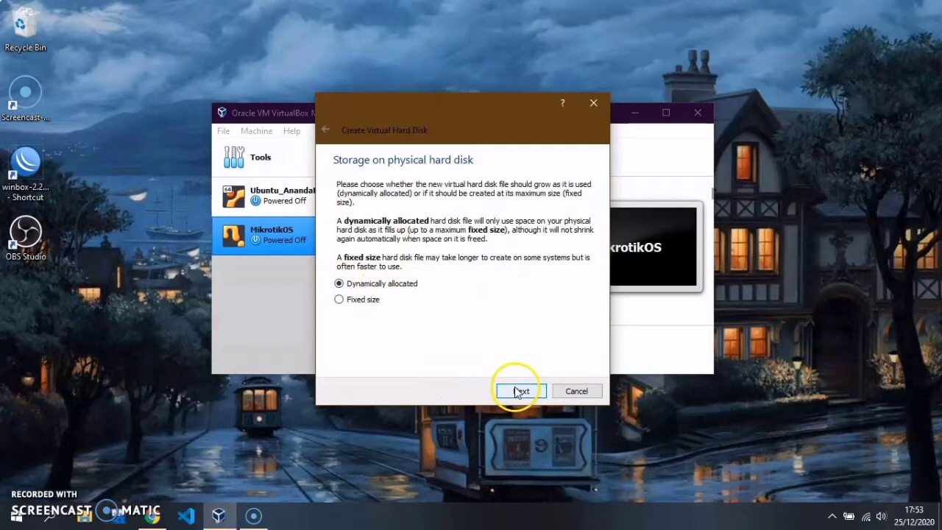
pyautogui.click(521, 391)
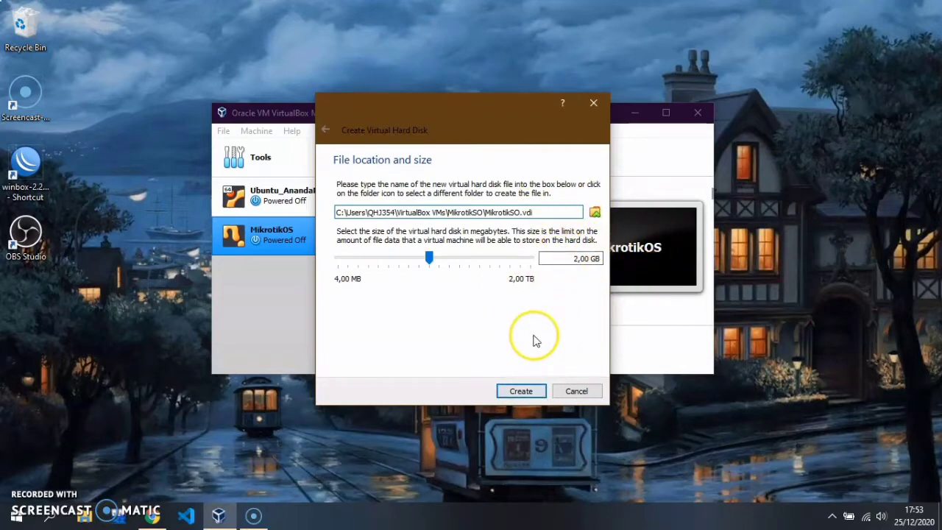
pyautogui.click(532, 390)
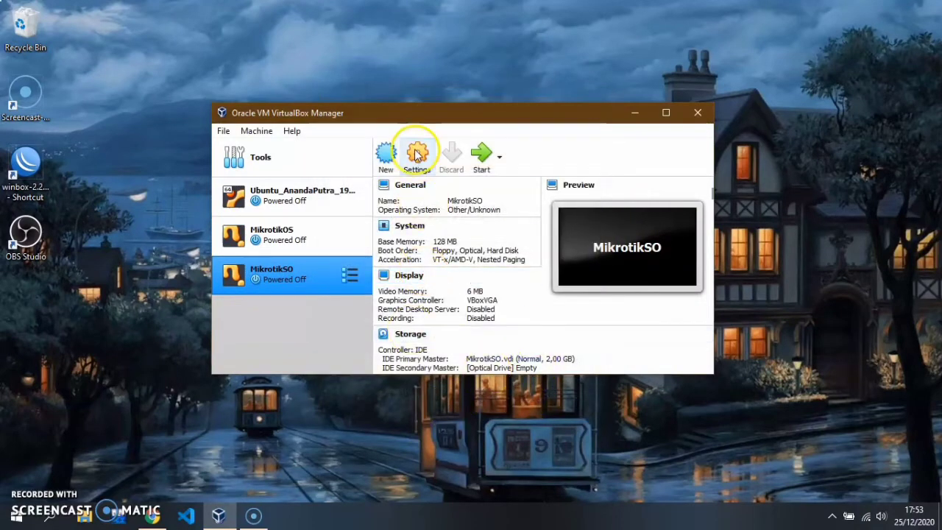
# Step: Mount Mikrotik-5.20_Full_Lev6.iso in MikrotikSO's empty optical drive under Storage settings
pyautogui.click(415, 155)
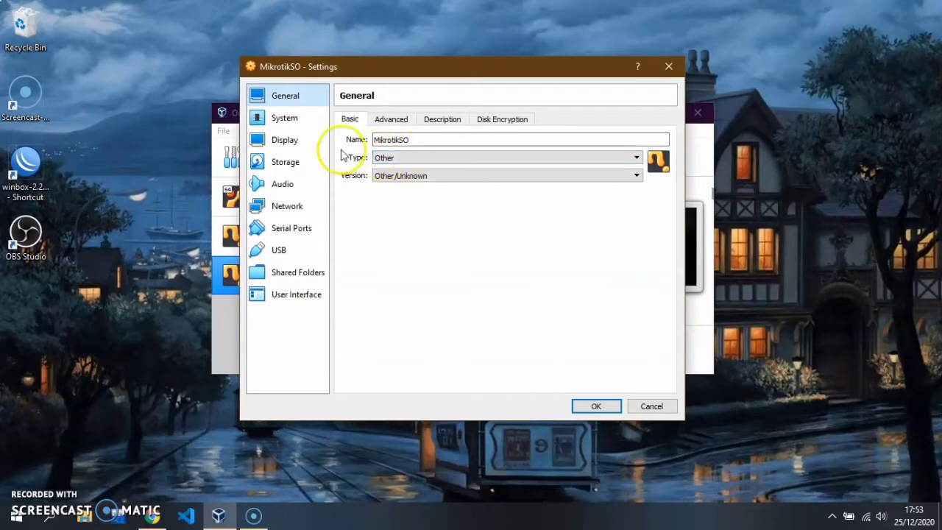
pyautogui.click(314, 161)
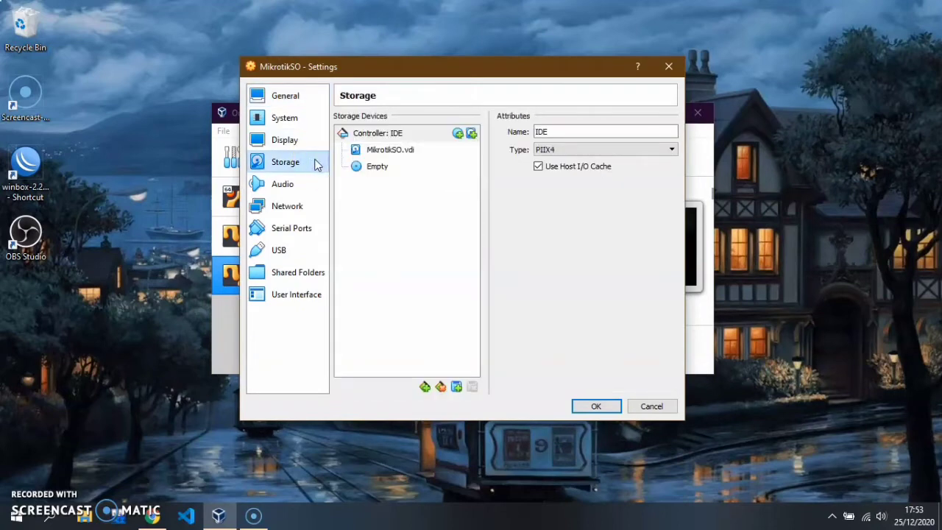
pyautogui.click(379, 172)
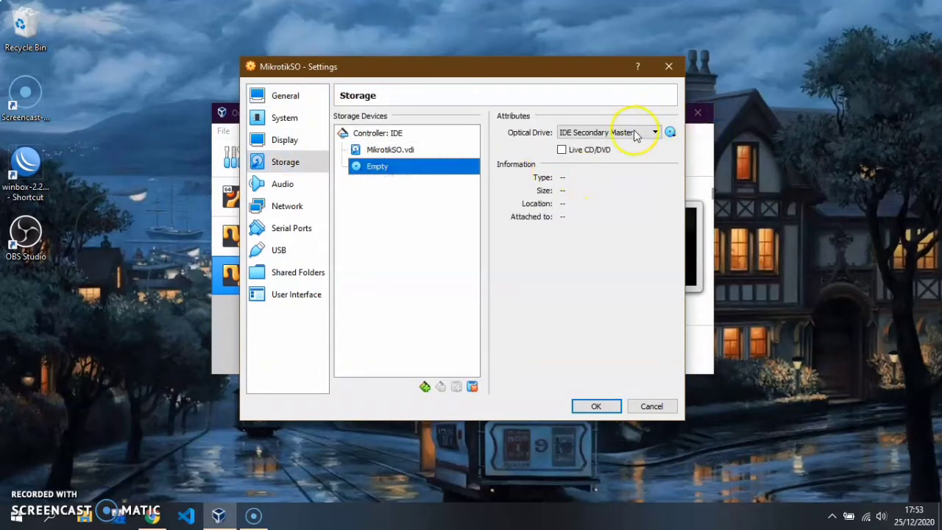
pyautogui.click(670, 132)
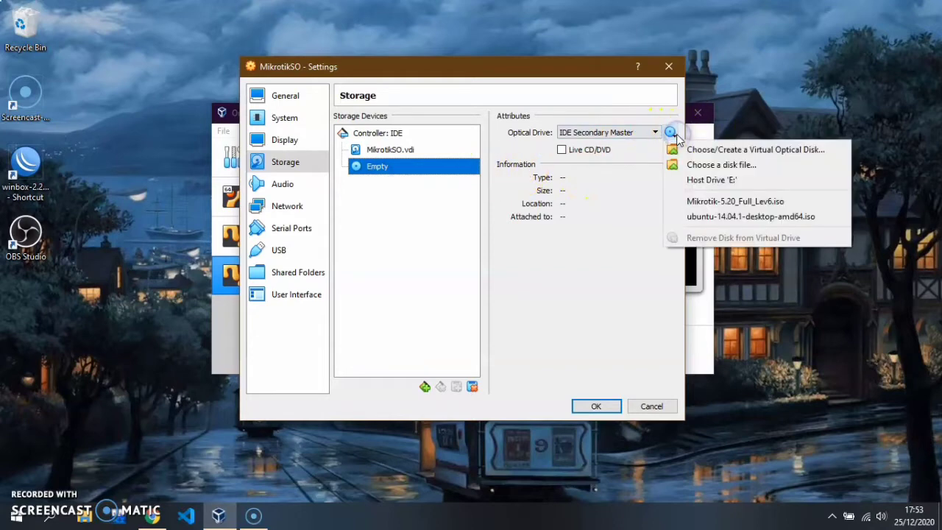
pyautogui.click(700, 201)
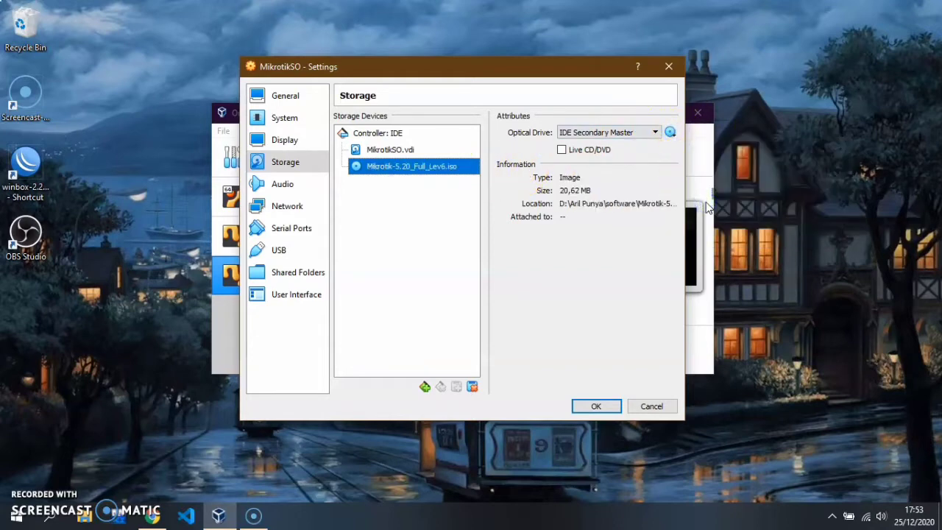
# Step: Enable network adapters 2 and 3 on MikrotikSO
pyautogui.click(317, 206)
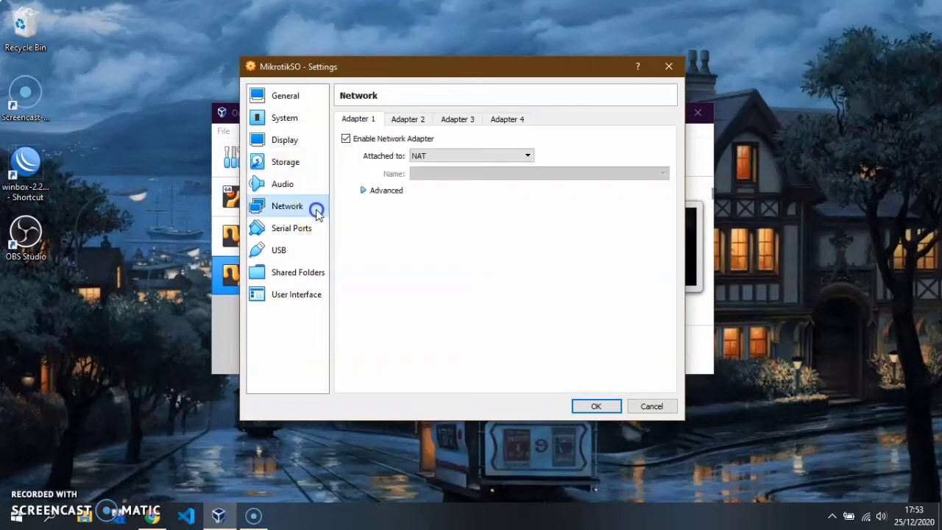
pyautogui.click(401, 120)
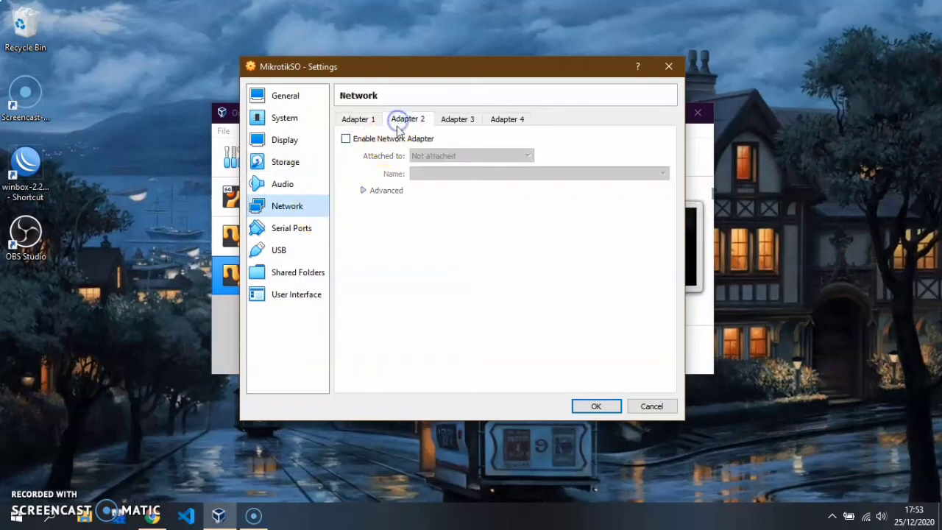
pyautogui.click(395, 141)
pyautogui.click(445, 123)
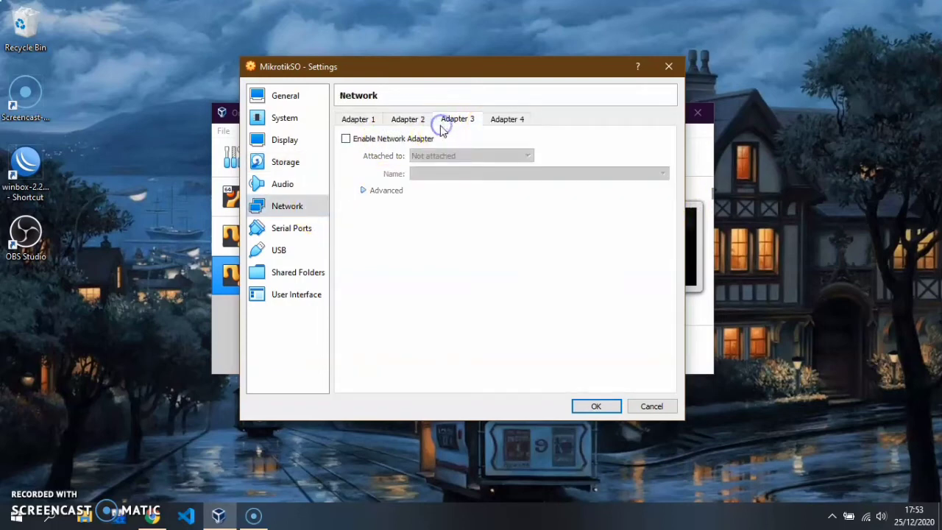
pyautogui.click(421, 139)
pyautogui.click(360, 120)
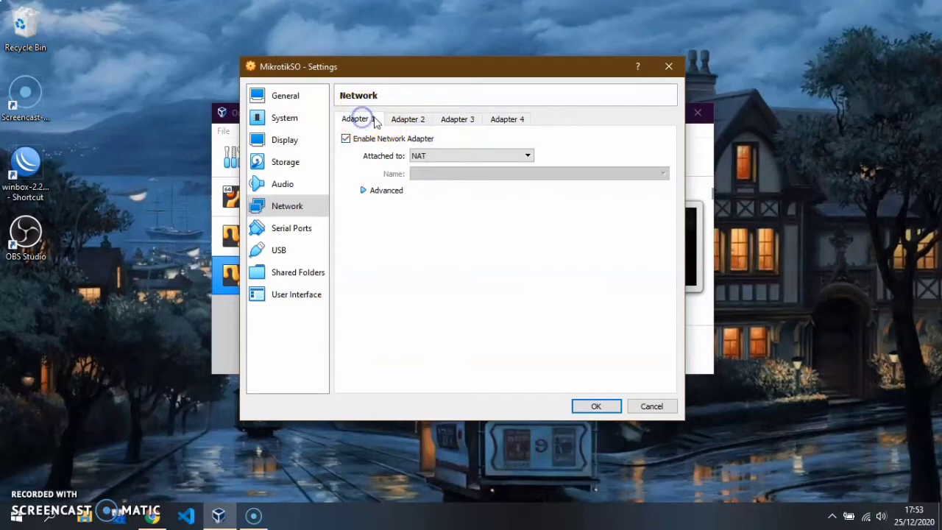
# Step: Attach adapter 1 as Bridged Adapter and adapters 2 and 3 as Host-only Adapter
pyautogui.click(426, 157)
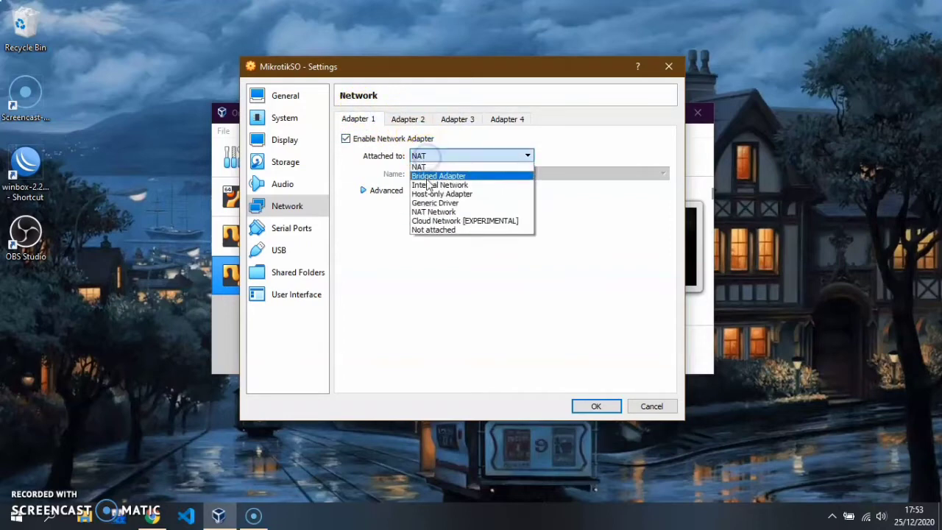
pyautogui.click(427, 176)
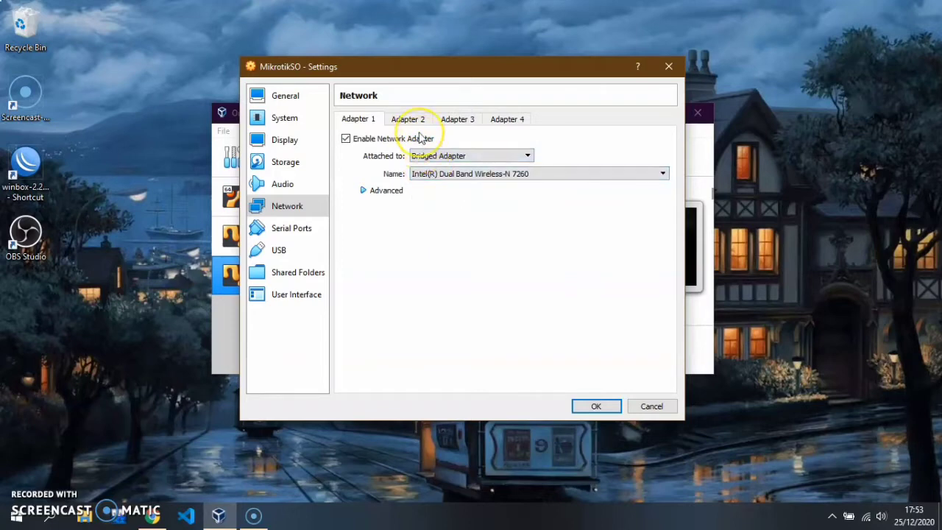
pyautogui.click(415, 121)
pyautogui.click(427, 156)
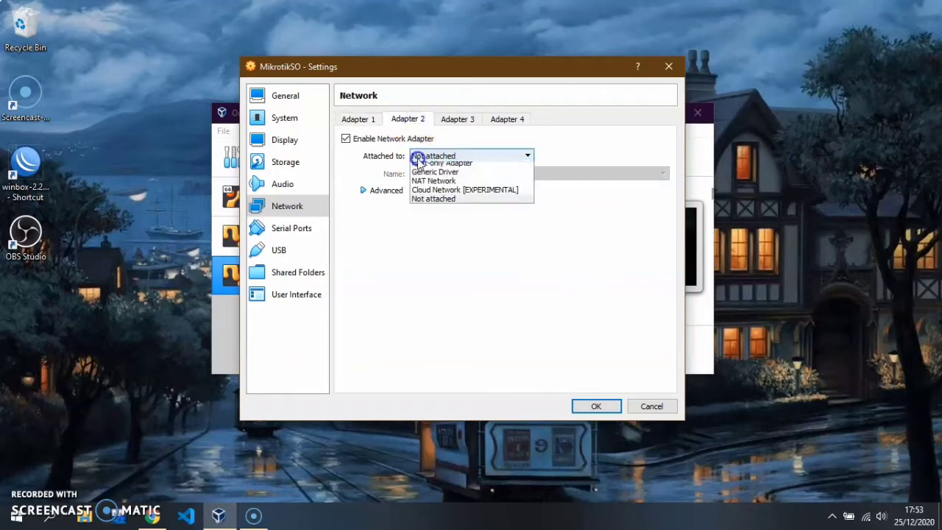
pyautogui.click(432, 191)
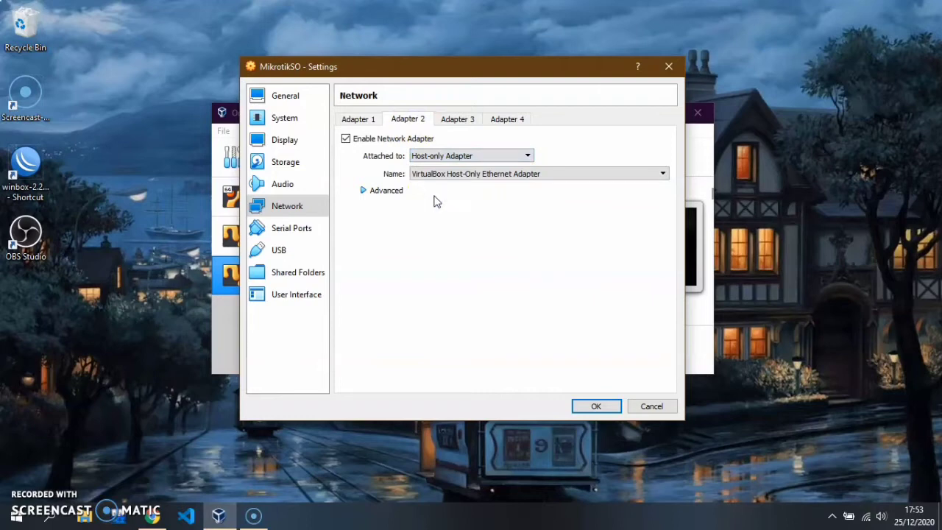
pyautogui.click(454, 120)
pyautogui.click(453, 156)
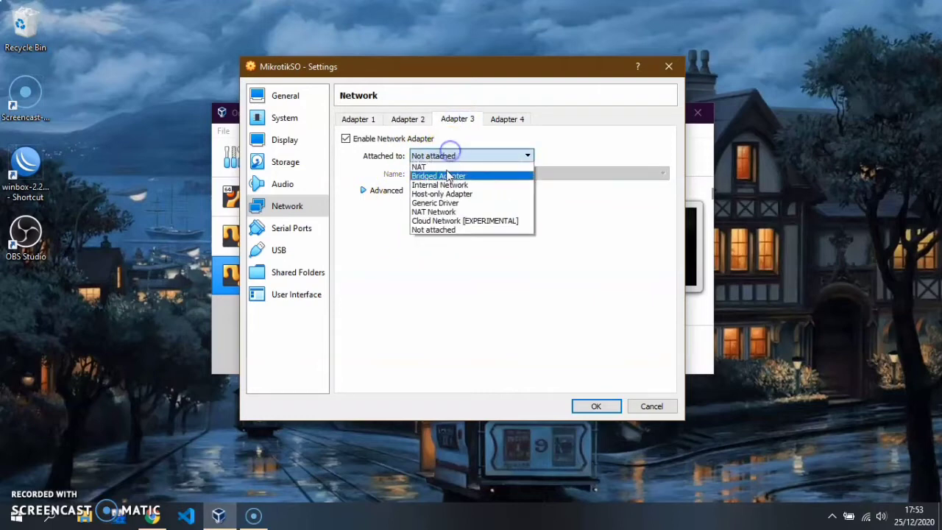
pyautogui.click(444, 192)
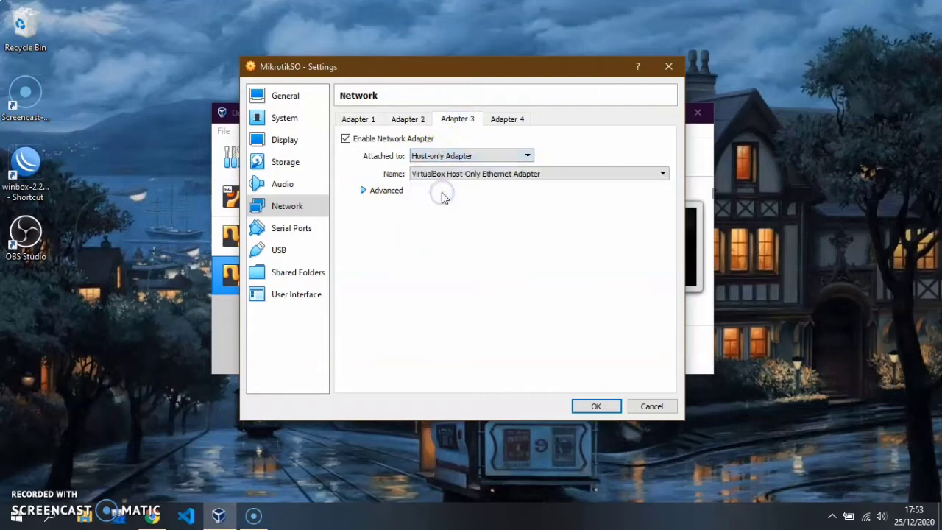
# Step: Review the adapter settings and save them
pyautogui.click(374, 119)
pyautogui.click(411, 120)
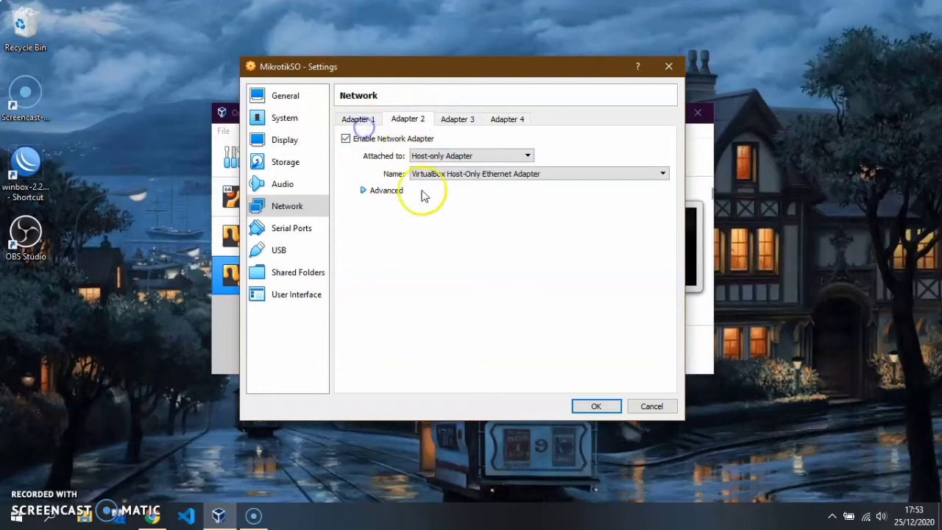
pyautogui.click(373, 119)
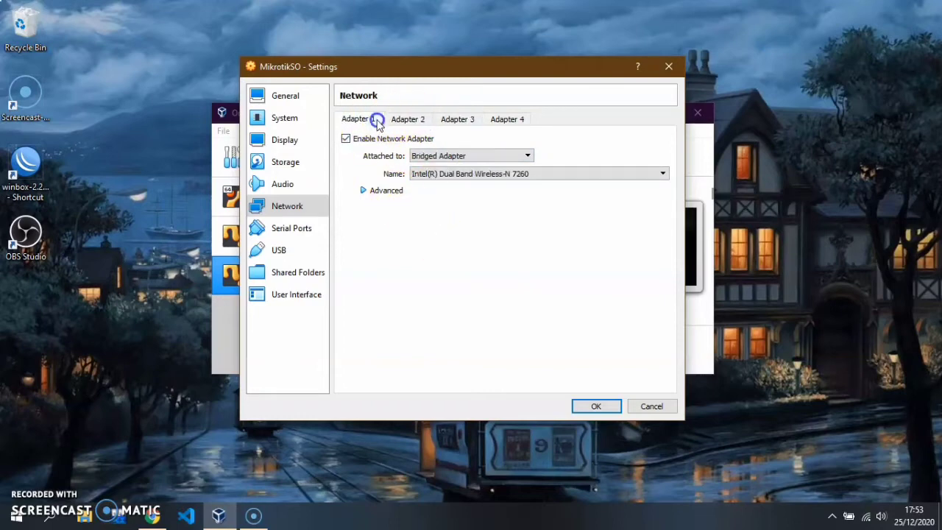
pyautogui.click(587, 409)
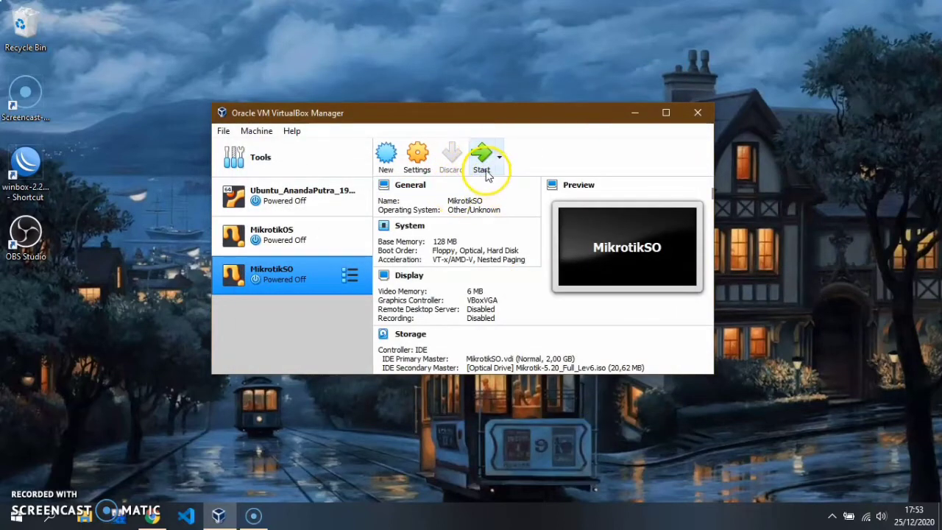
# Step: Boot MikrotikSO from the Mikrotik-5.20_Full_Lev6.iso start-up disk and dismiss the auto-capture notice
pyautogui.click(485, 168)
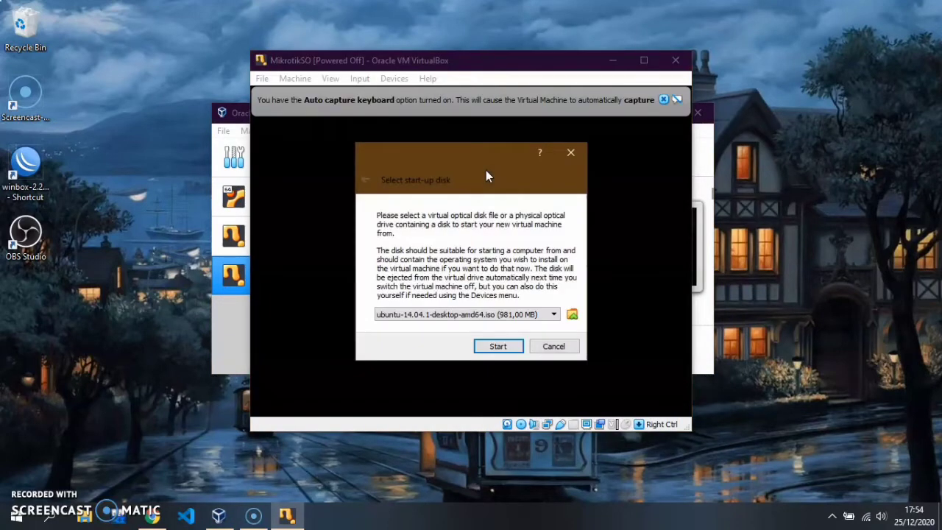
pyautogui.click(552, 315)
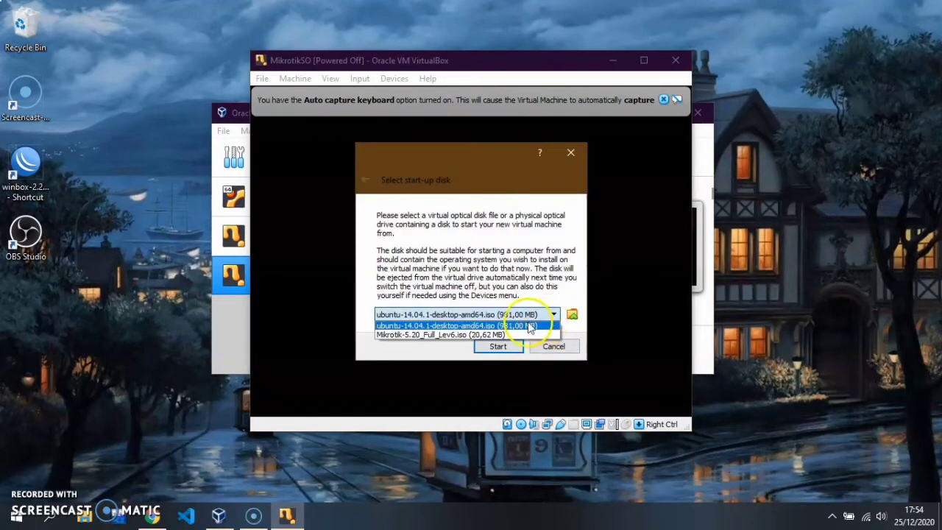
pyautogui.click(515, 334)
pyautogui.click(499, 346)
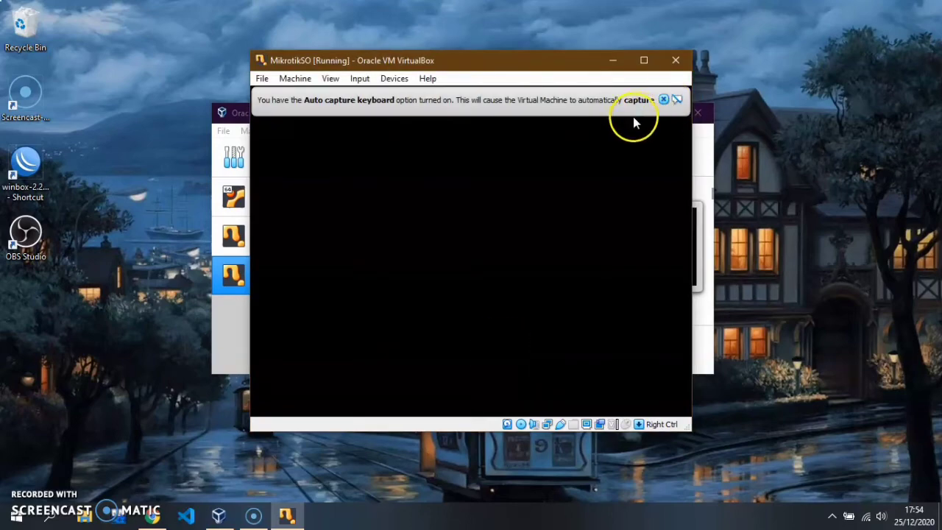
pyautogui.click(662, 101)
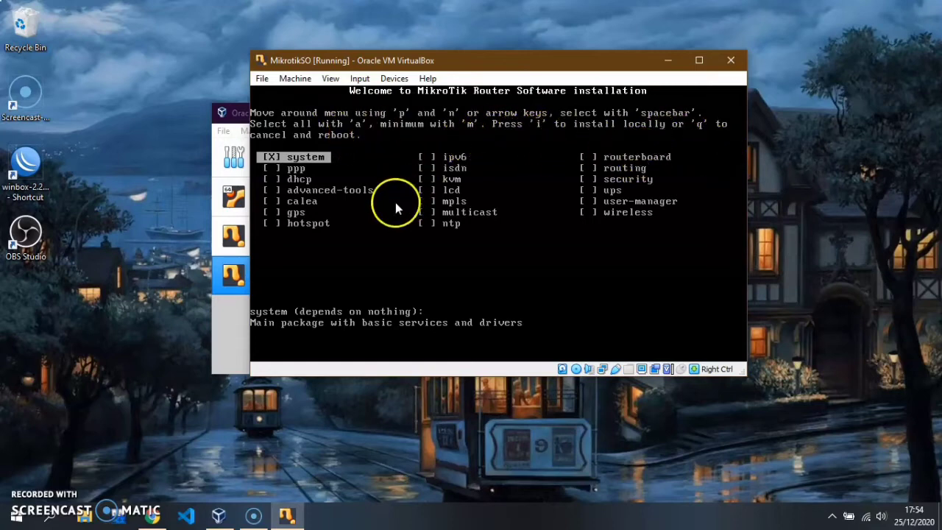
# Step: Select all RouterOS packages, install them, decline keeping old configuration and confirm with y
pyautogui.press('a')
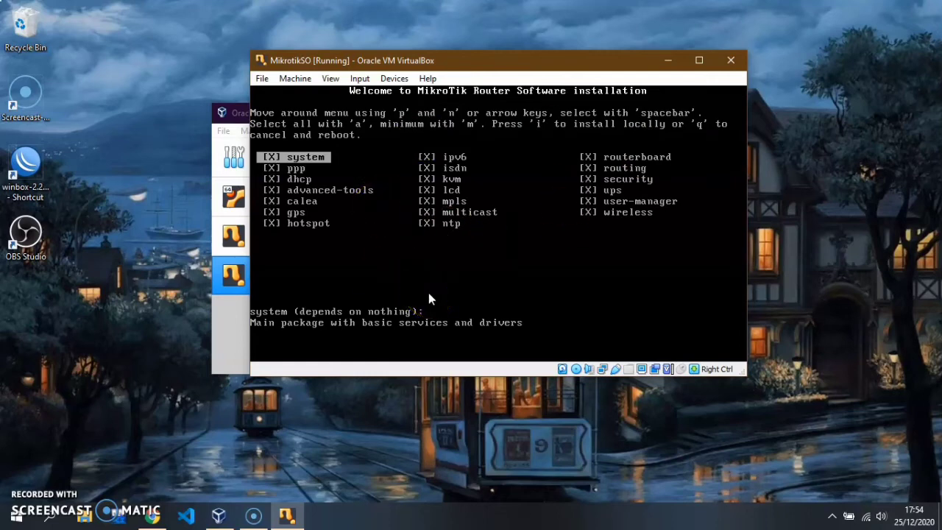
pyautogui.press('i')
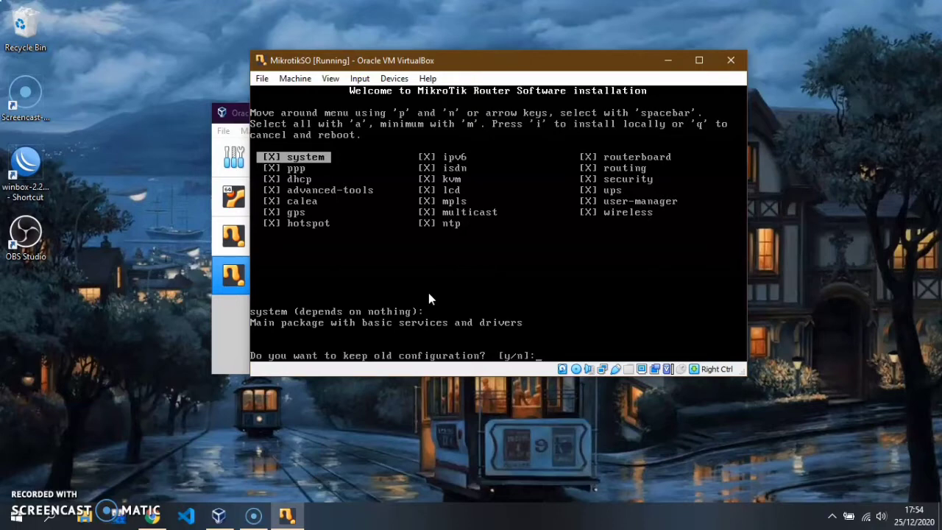
pyautogui.write('n]:')
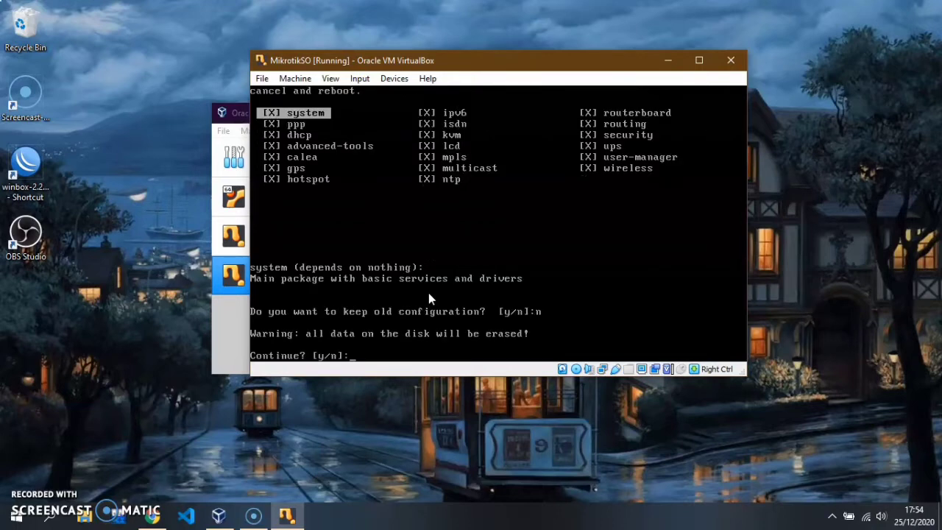
pyautogui.write('y')
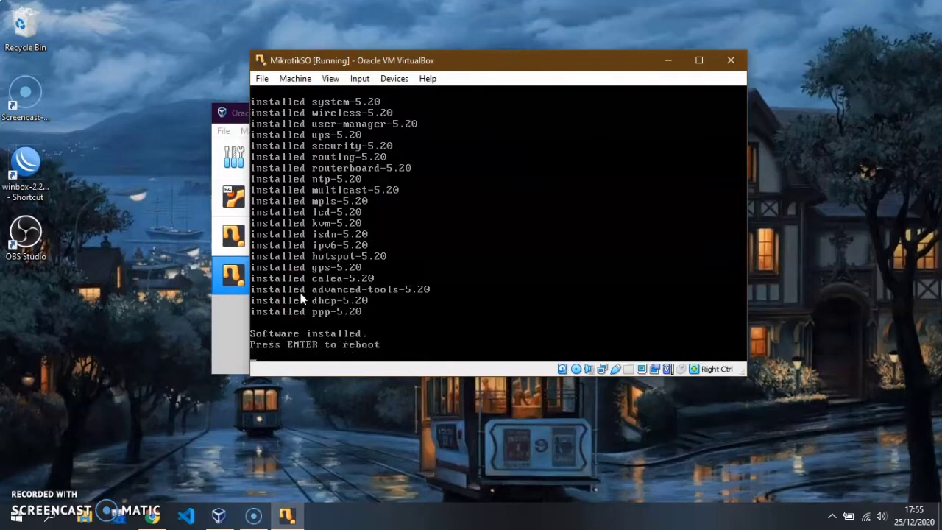
# Step: Reboot the router from the VM console after installation finishes
pyautogui.click(417, 301)
pyautogui.click(576, 370)
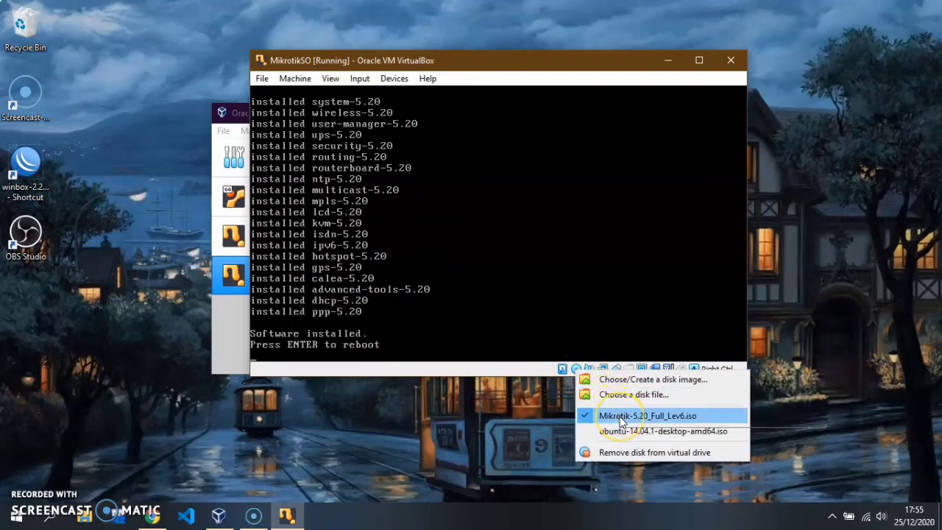
pyautogui.click(611, 416)
pyautogui.click(557, 312)
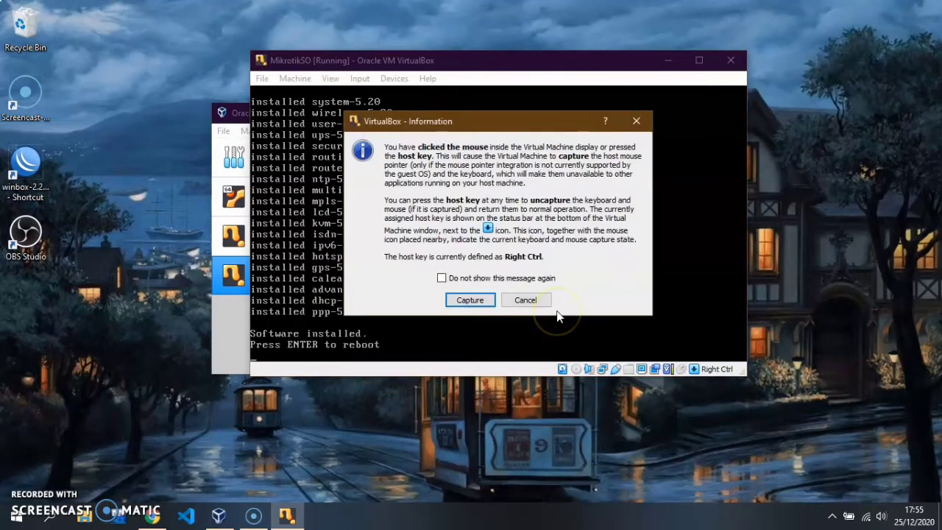
pyautogui.click(543, 301)
pyautogui.press('Return')
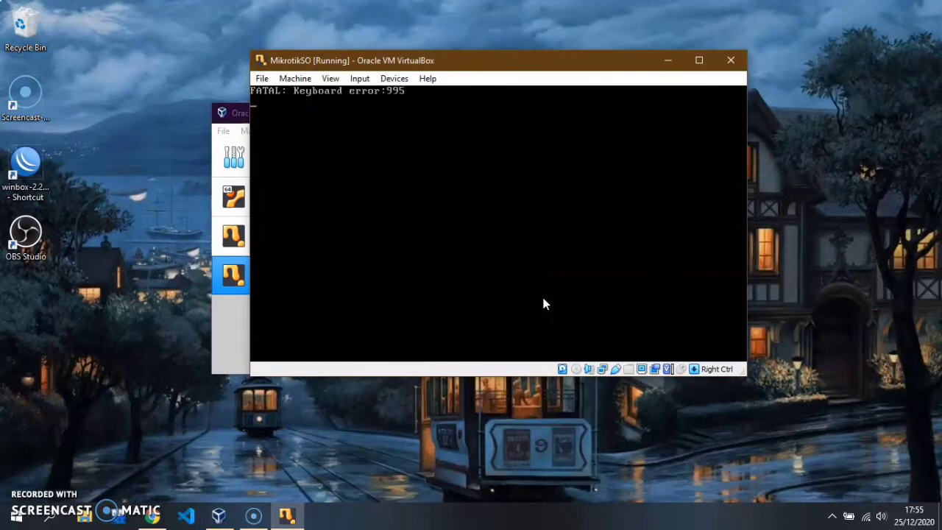
# Step: Release the mouse, power off the MikrotikSO VM, and start it again
pyautogui.click(423, 123)
pyautogui.press('Control_R')
pyautogui.click(731, 61)
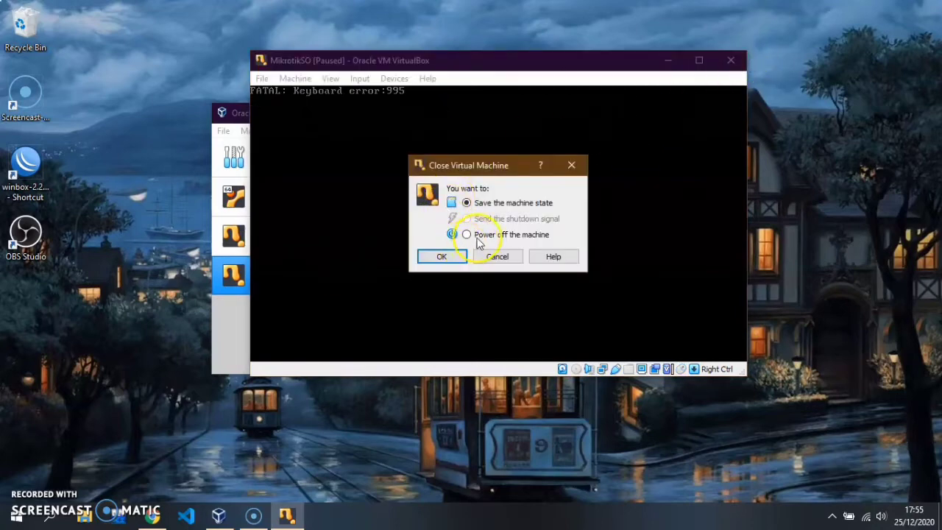
pyautogui.click(446, 257)
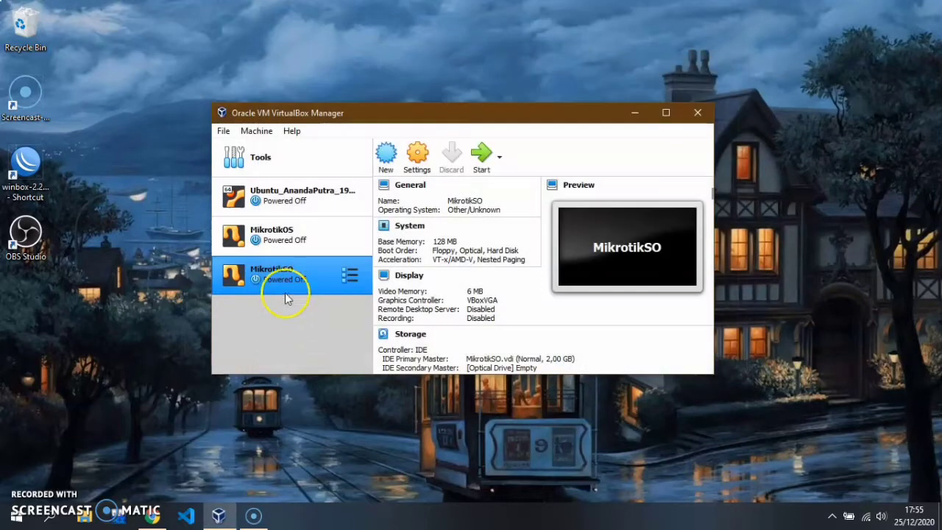
pyautogui.click(483, 154)
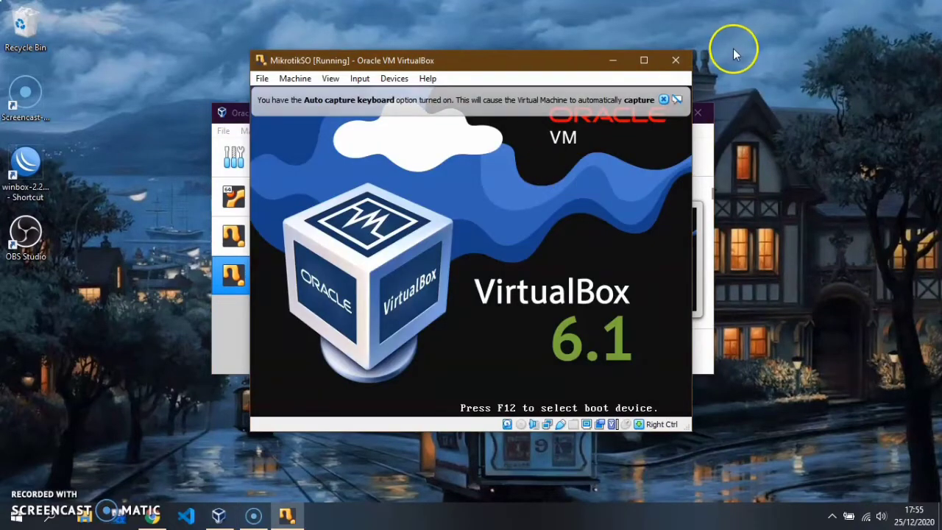
# Step: Accept the disk check, log in as admin with a blank password, and minimize the VM window
pyautogui.click(663, 100)
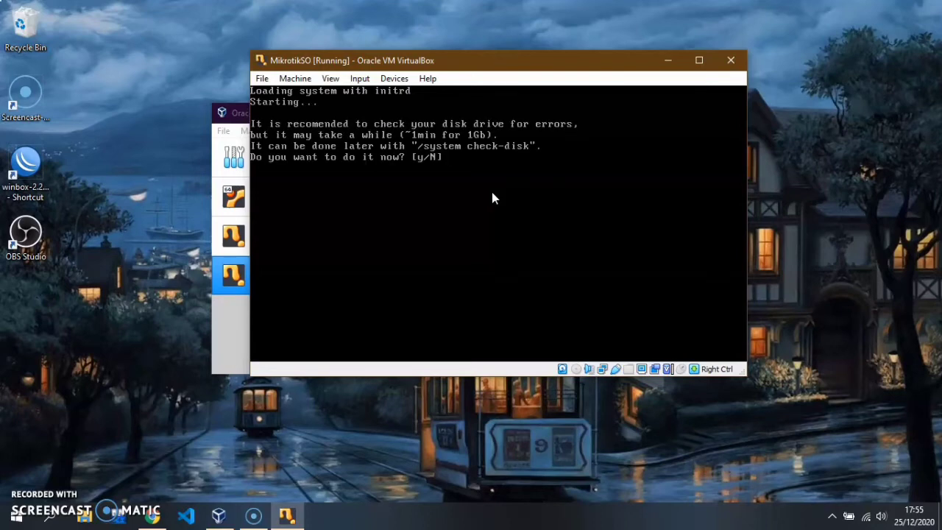
pyautogui.press('y')
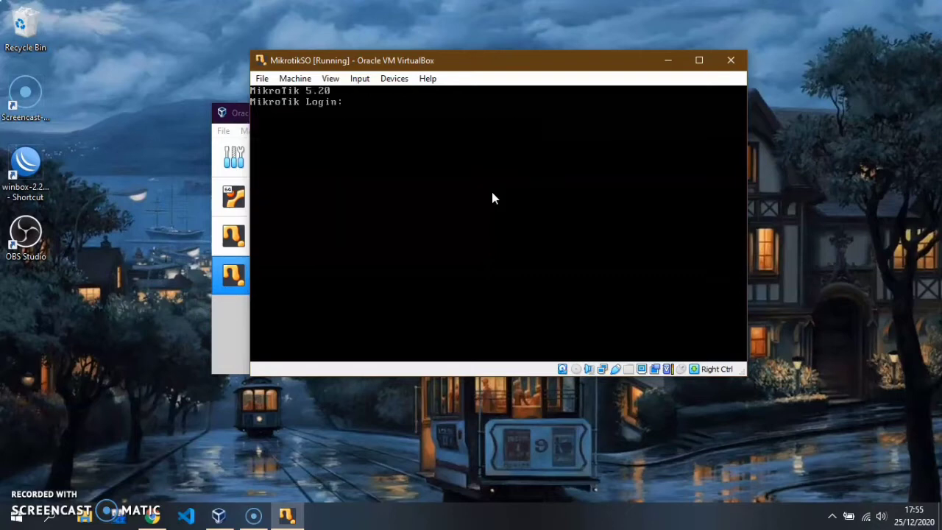
pyautogui.write('adm')
pyautogui.press('BackSpace')
pyautogui.press('BackSpace')
pyautogui.press('BackSpace')
pyautogui.write('admn')
pyautogui.press('BackSpace')
pyautogui.write('in')
pyautogui.press('Return')
pyautogui.press('Return')
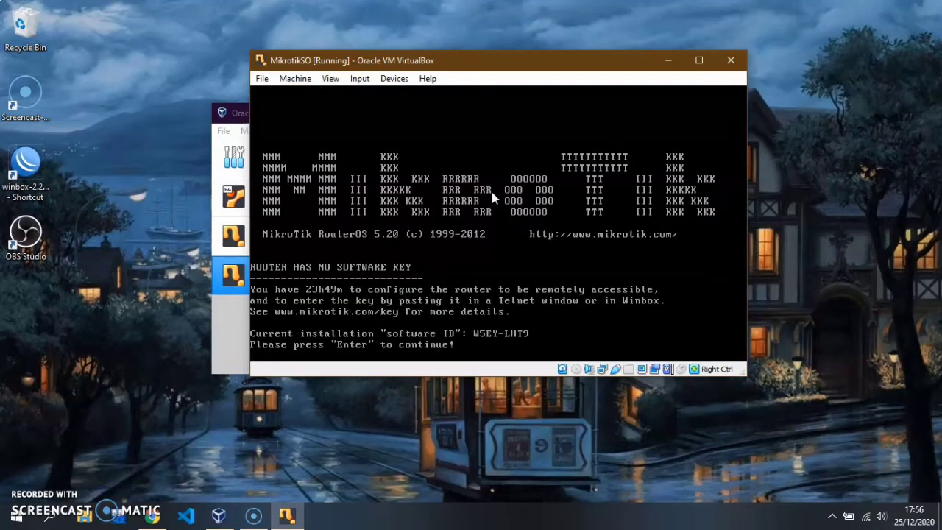
pyautogui.press('Return')
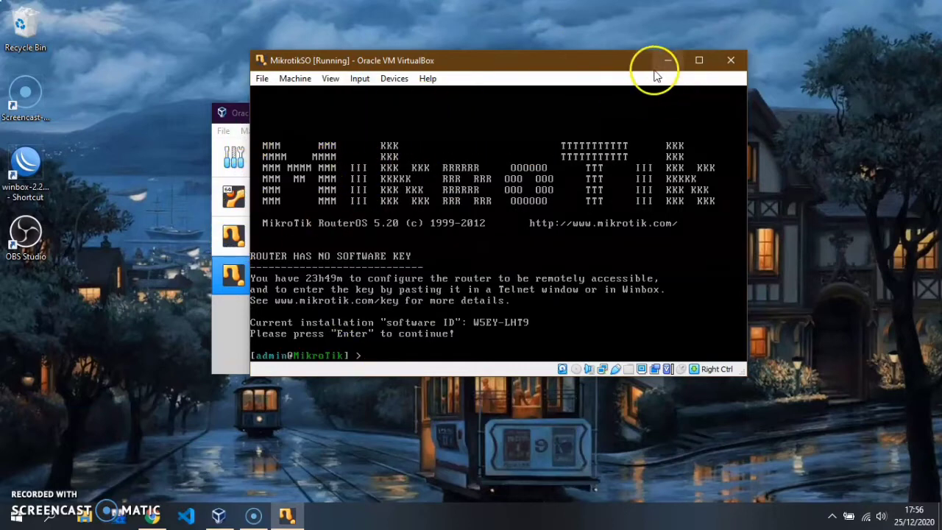
pyautogui.click(677, 60)
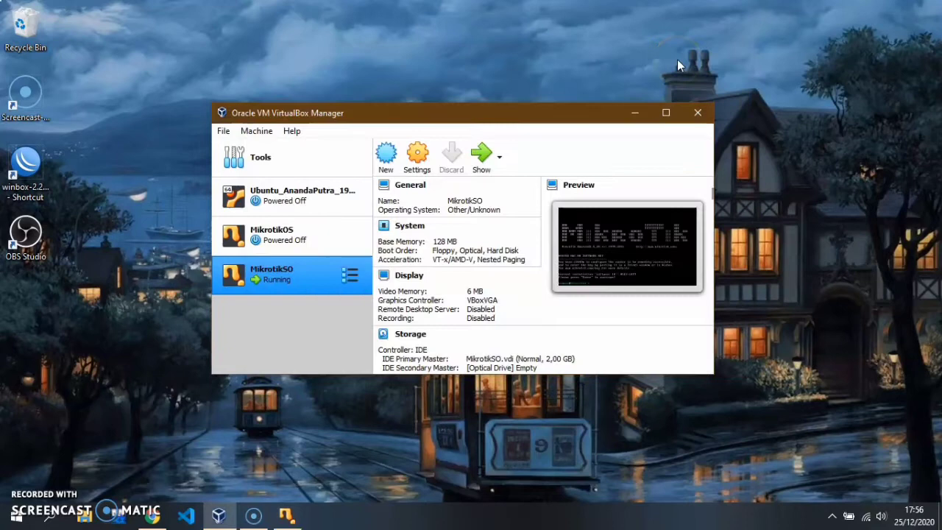
# Step: Launch WinBox and connect to the discovered router at 08:00:27:80:CD:20
pyautogui.click(631, 110)
pyautogui.doubleClick(27, 193)
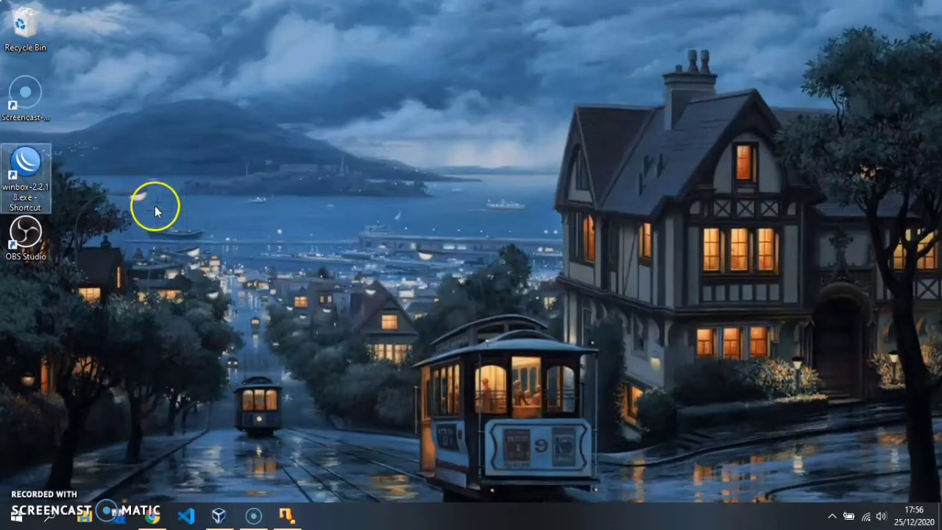
pyautogui.click(530, 119)
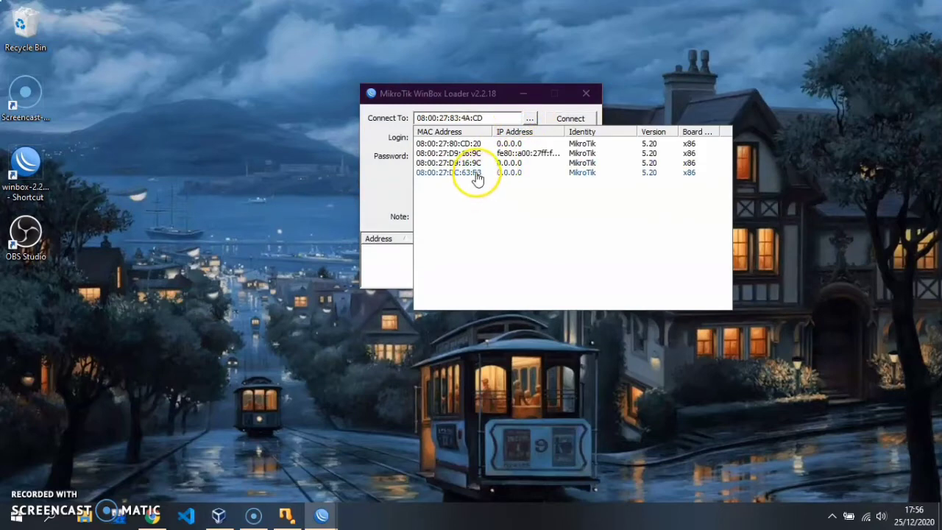
pyautogui.click(477, 147)
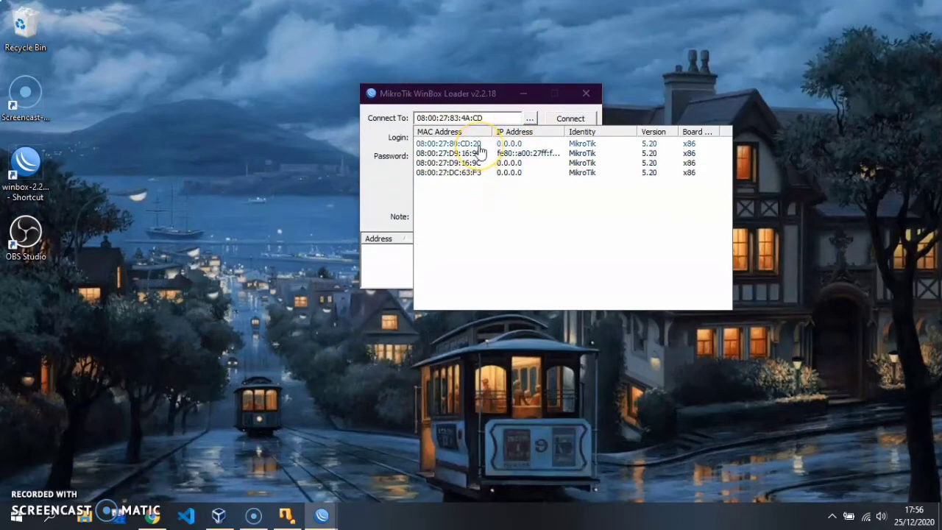
pyautogui.click(563, 124)
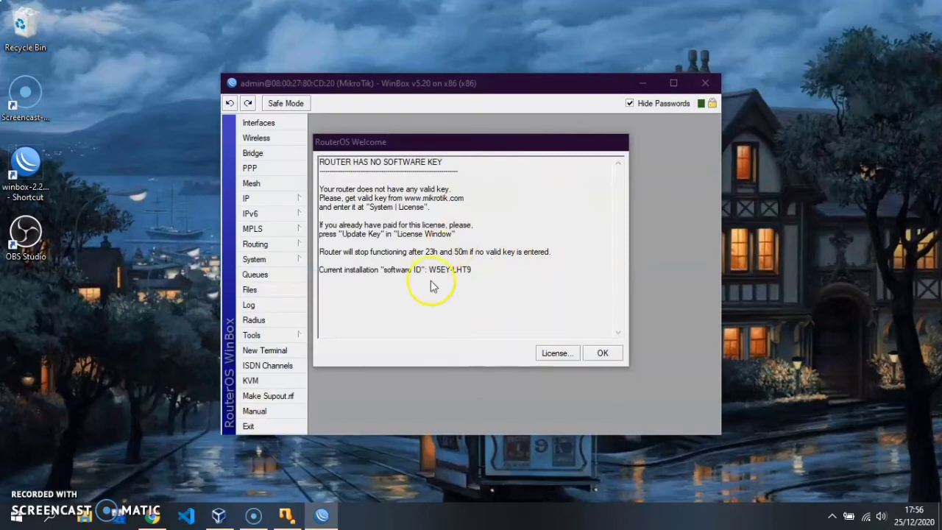
# Step: Maximize WinBox and bring up the System > License window beside the welcome notice
pyautogui.click(675, 85)
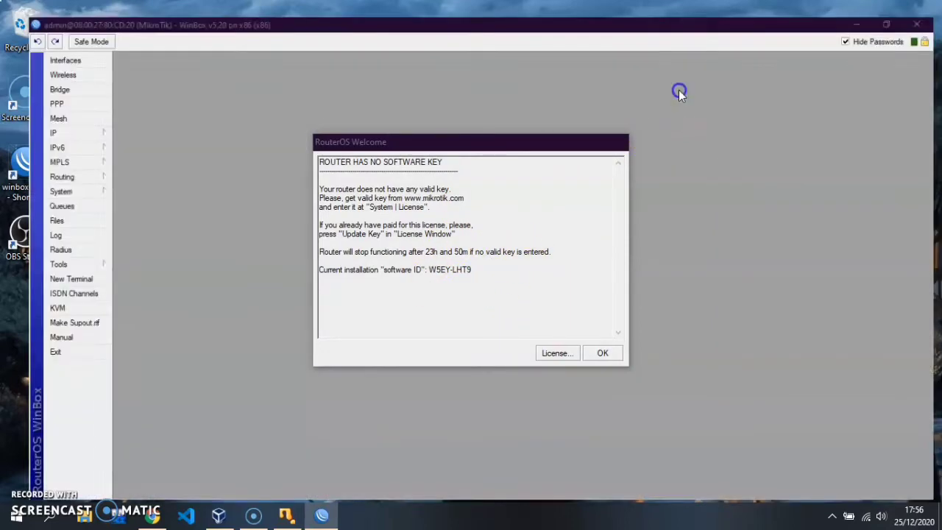
pyautogui.click(69, 181)
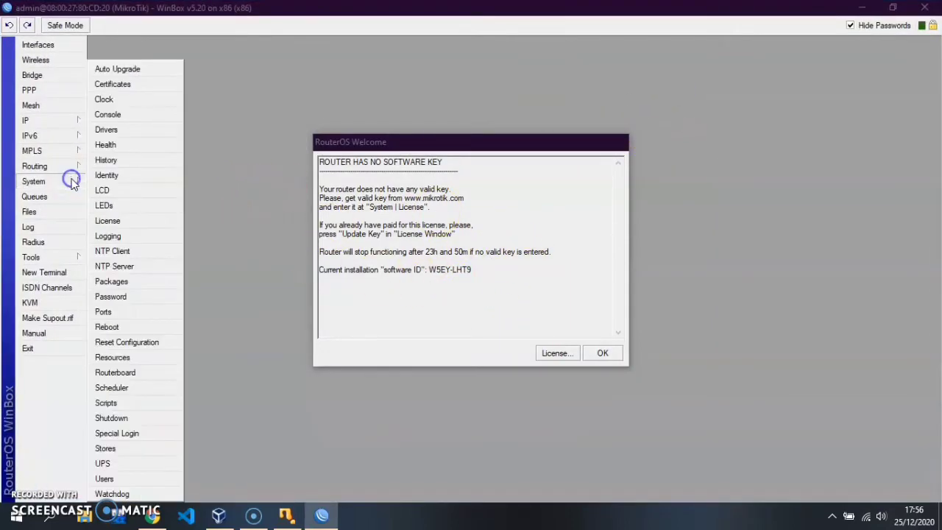
pyautogui.click(110, 221)
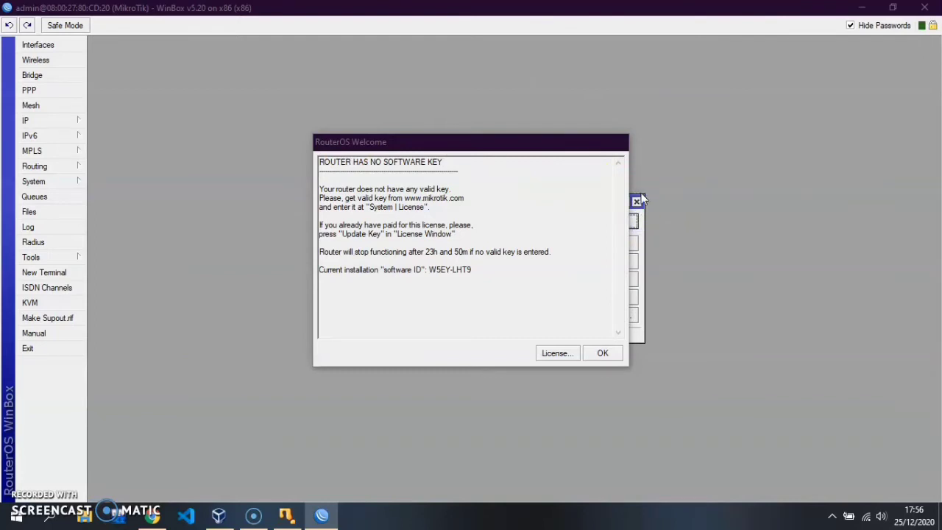
pyautogui.click(597, 162)
pyautogui.moveTo(565, 146); pyautogui.dragTo(764, 262)
pyautogui.moveTo(585, 203); pyautogui.dragTo(329, 91)
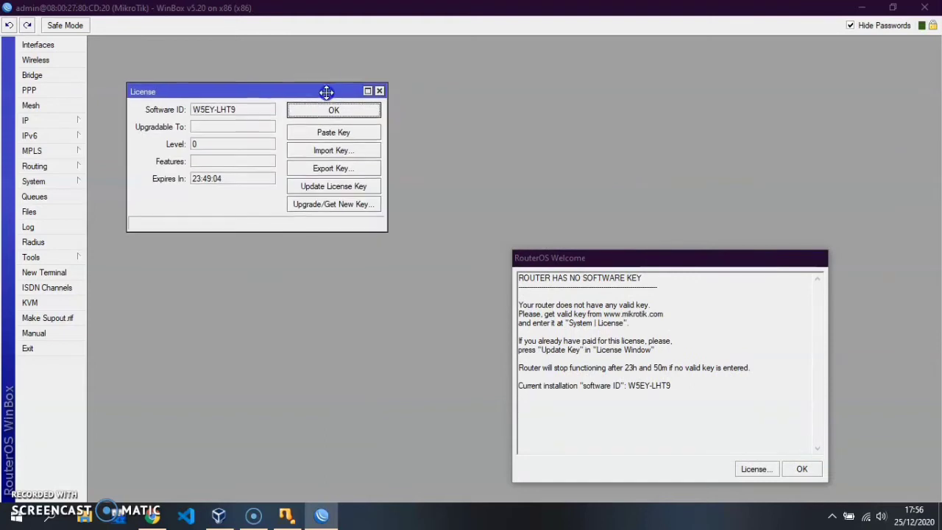
# Step: Import the licence .KEY file, then close WinBox at the reboot confirmation
pyautogui.click(335, 150)
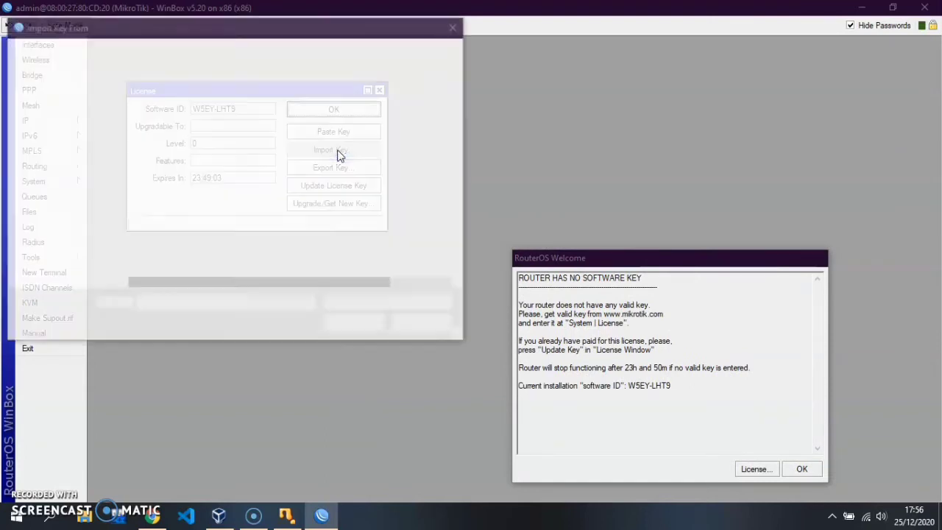
pyautogui.click(219, 123)
pyautogui.click(219, 122)
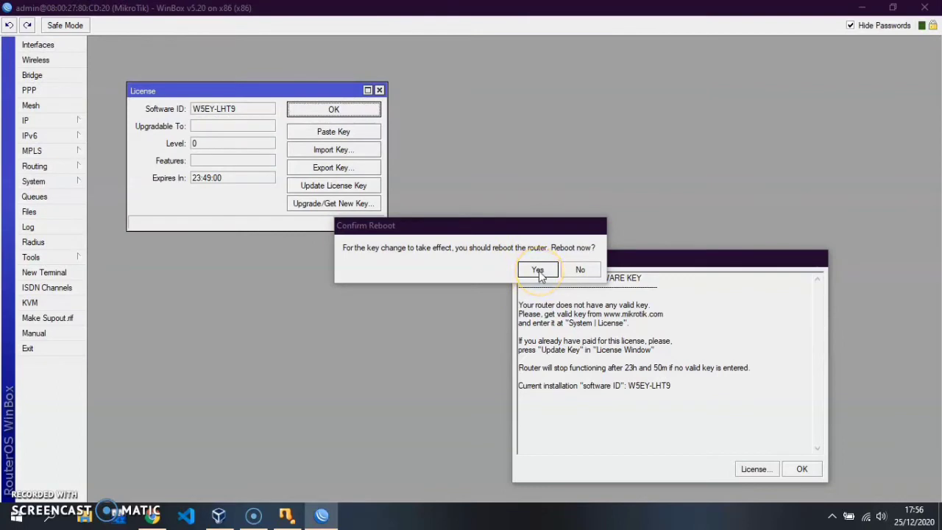
pyautogui.moveTo(542, 225); pyautogui.dragTo(545, 237)
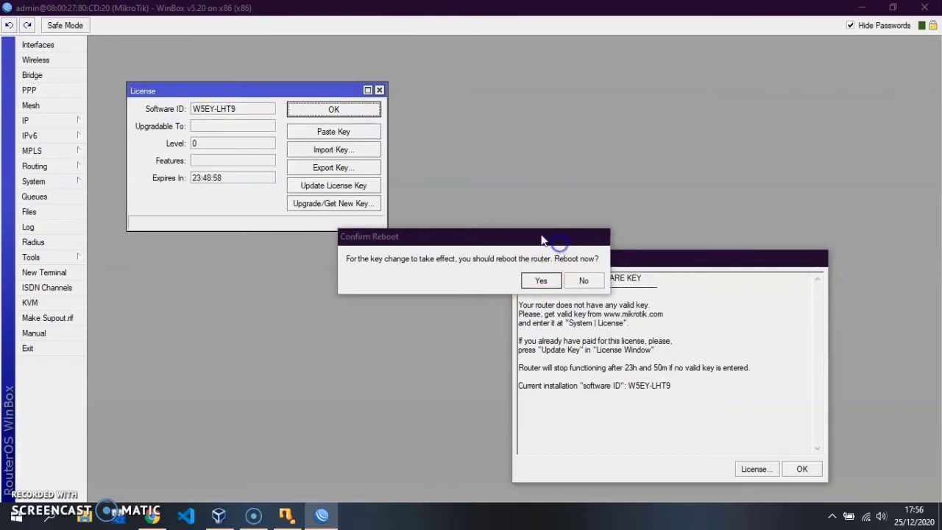
pyautogui.click(924, 7)
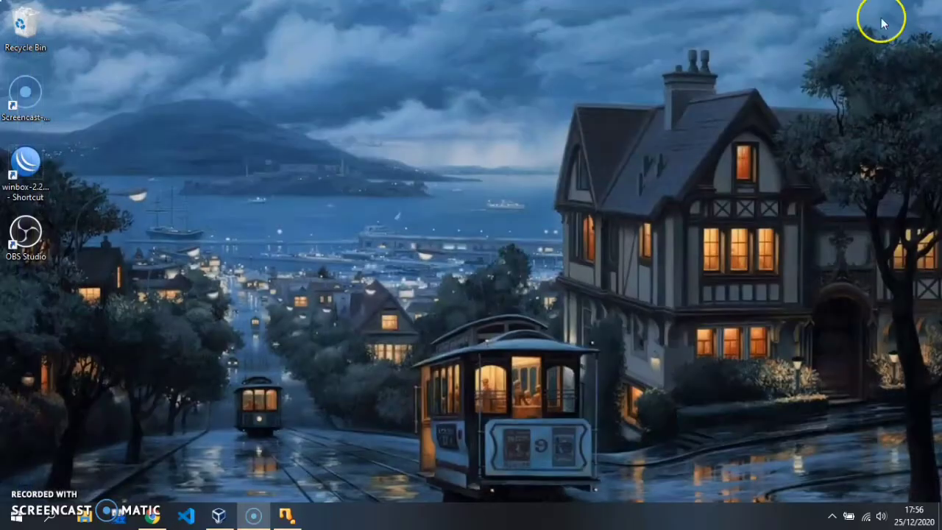
# Step: Reconnect WinBox to the router, confirm the licence shows level 6 (upgradable to v6.x), and dismiss it
pyautogui.doubleClick(25, 173)
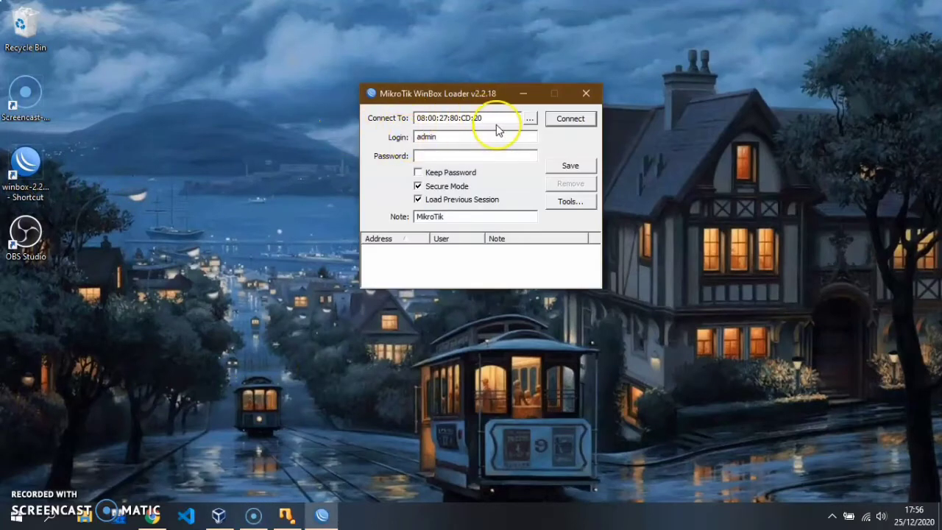
pyautogui.click(563, 119)
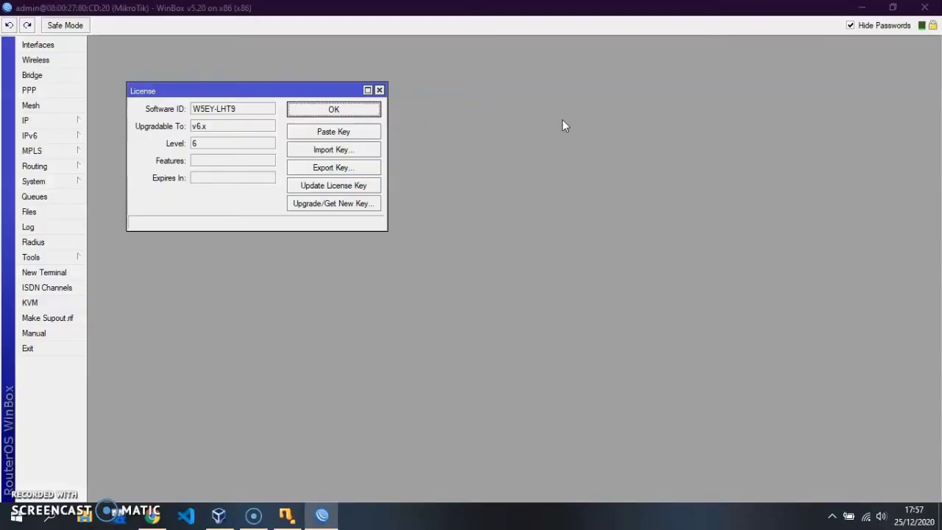
pyautogui.click(326, 107)
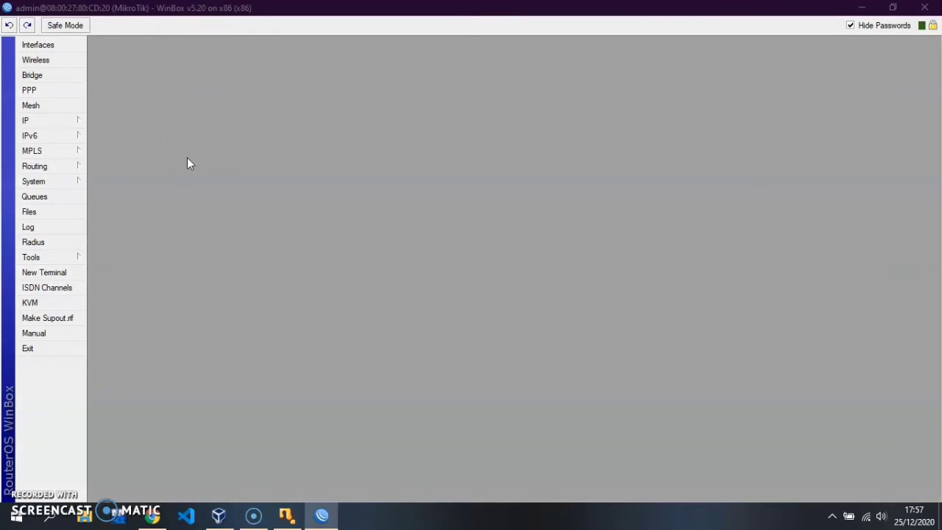
# Step: In a new terminal, run 'interface print' to list ether1, ether2 and ether3
pyautogui.click(80, 273)
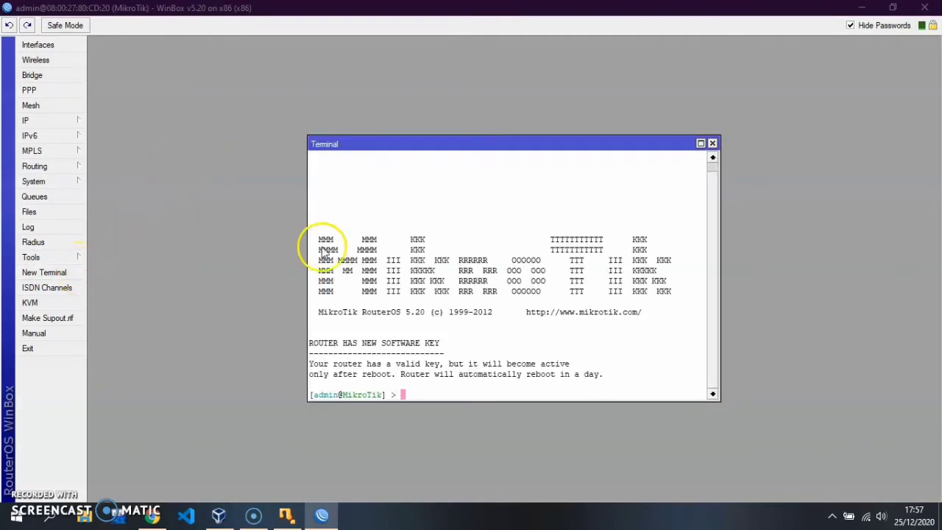
pyautogui.write('interface prit')
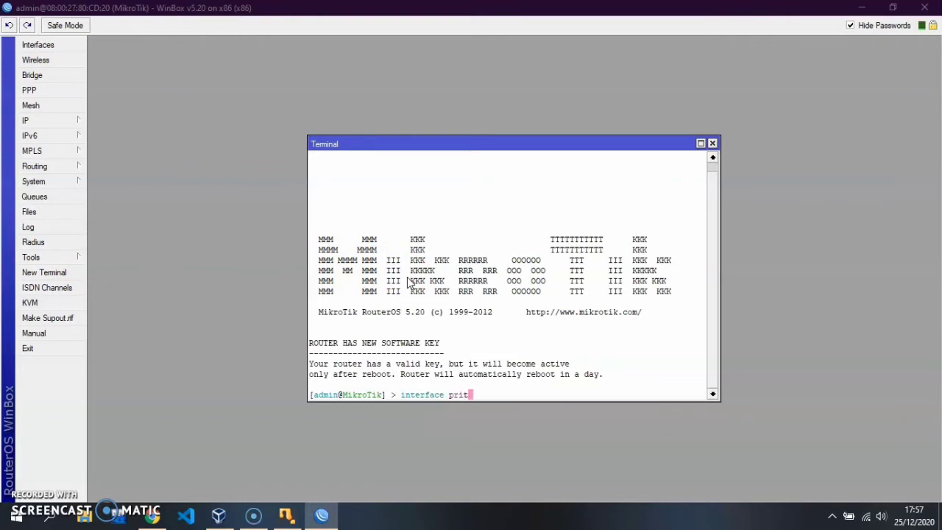
pyautogui.press('BackSpace')
pyautogui.write('nt')
pyautogui.press('Return')
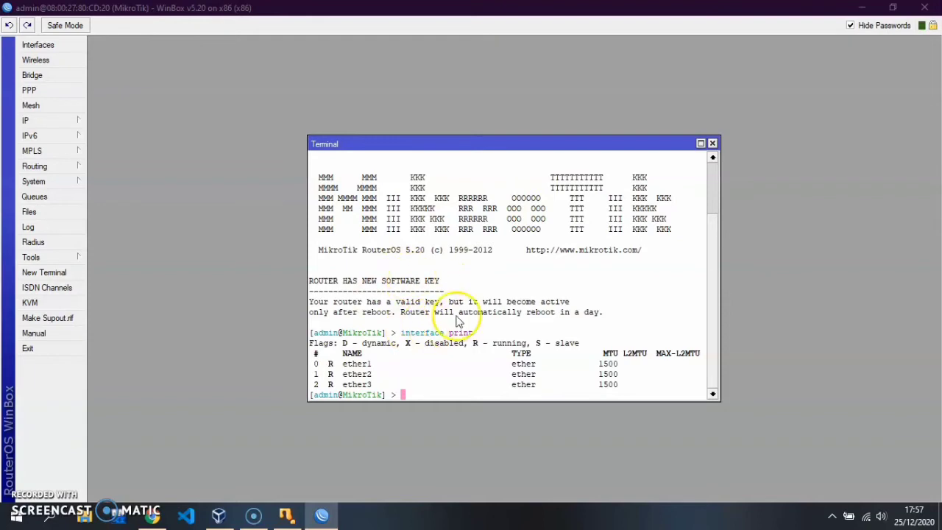
pyautogui.write('i')
pyautogui.press('BackSpace')
pyautogui.write('interface')
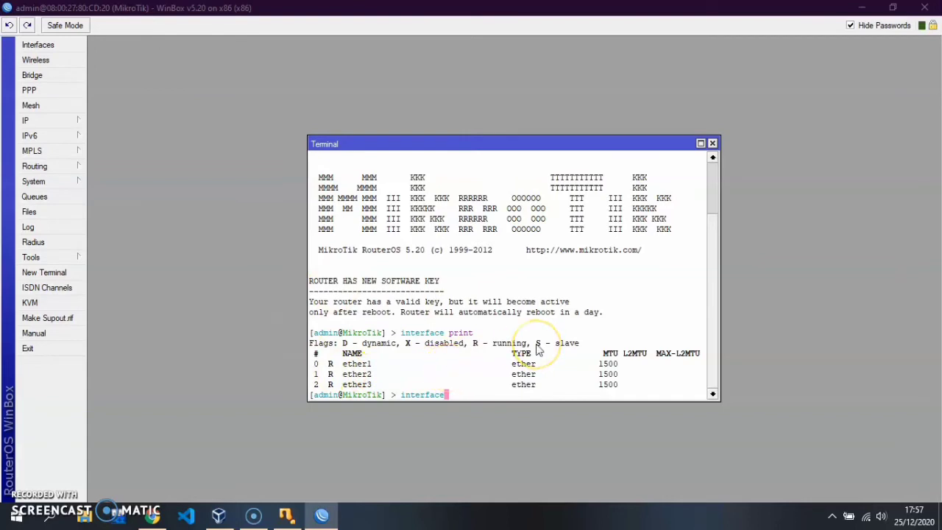
# Step: Rename interface 0 to INTERNET and interface 1 to LOKAL with 'interface set'
pyautogui.write('set ')
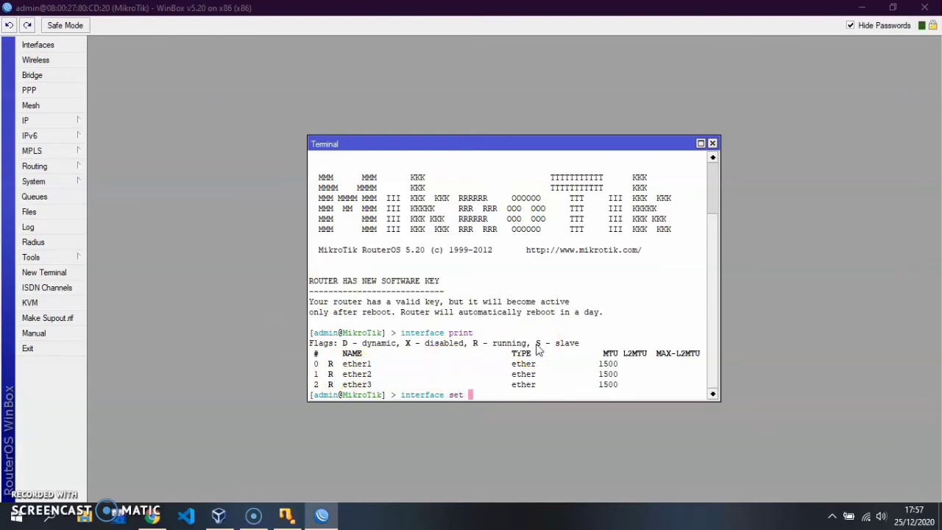
pyautogui.write('name=')
pyautogui.press('BackSpace')
pyautogui.press('BackSpace')
pyautogui.press('BackSpace')
pyautogui.press('BackSpace')
pyautogui.press('BackSpace')
pyautogui.write('0 name=INTERNET')
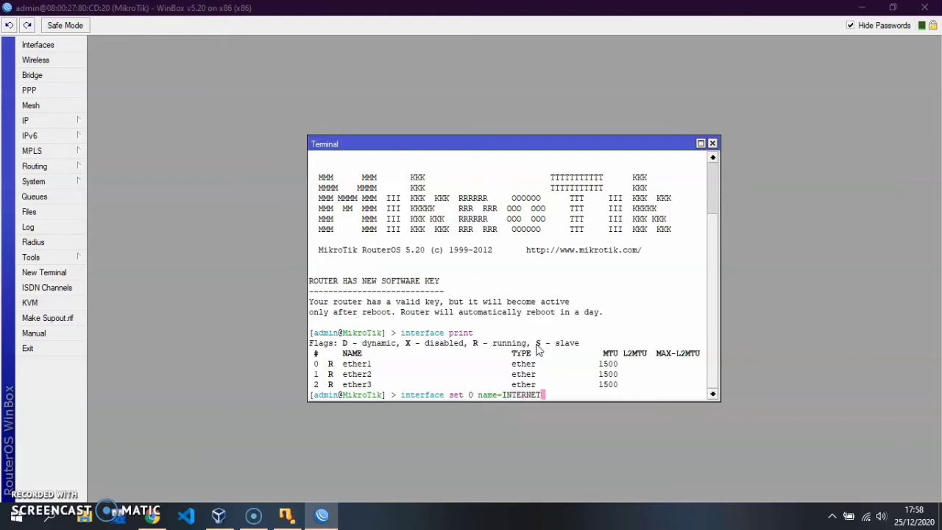
pyautogui.press('Return')
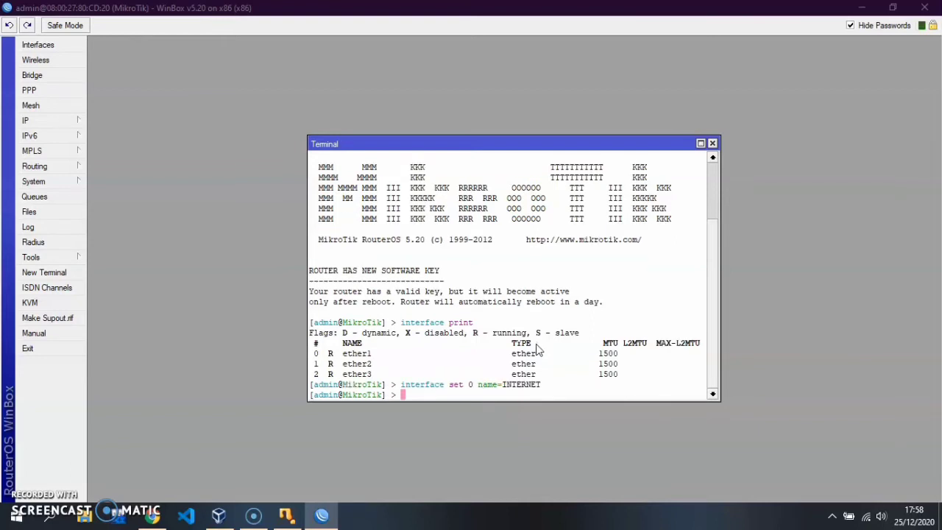
pyautogui.press('Up')
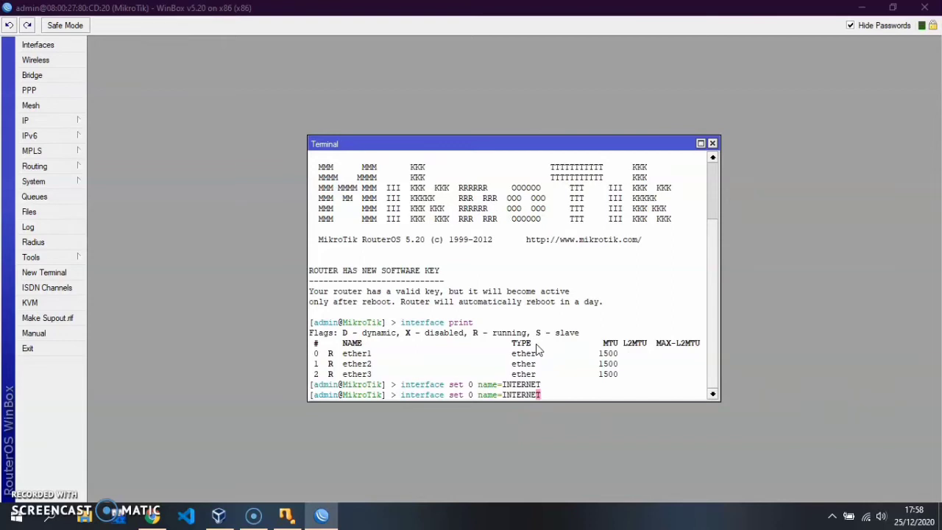
pyautogui.press('Left')
pyautogui.press('Left')
pyautogui.press('Left')
pyautogui.press('Left')
pyautogui.press('Left')
pyautogui.press('Left')
pyautogui.press('Left')
pyautogui.press('Left')
pyautogui.press('Left')
pyautogui.press('Left')
pyautogui.press('Left')
pyautogui.press('Left')
pyautogui.press('Left')
pyautogui.press('Right')
pyautogui.press('Right')
pyautogui.press('Right')
pyautogui.press('Right')
pyautogui.press('Right')
pyautogui.press('Right')
pyautogui.press('Right')
pyautogui.press('Right')
pyautogui.press('Right')
pyautogui.press('Right')
pyautogui.press('Right')
pyautogui.press('Right')
pyautogui.press('Right')
pyautogui.press('Right')
pyautogui.press('BackSpace')
pyautogui.press('BackSpace')
pyautogui.press('BackSpace')
pyautogui.press('BackSpace')
pyautogui.press('BackSpace')
pyautogui.press('BackSpace')
pyautogui.press('BackSpace')
pyautogui.press('BackSpace')
pyautogui.write('LOKAL')
pyautogui.press('Return')
# Step: Rename interface 2 to HOTSPOT and run 'interface print' to confirm the names
pyautogui.write('interface')
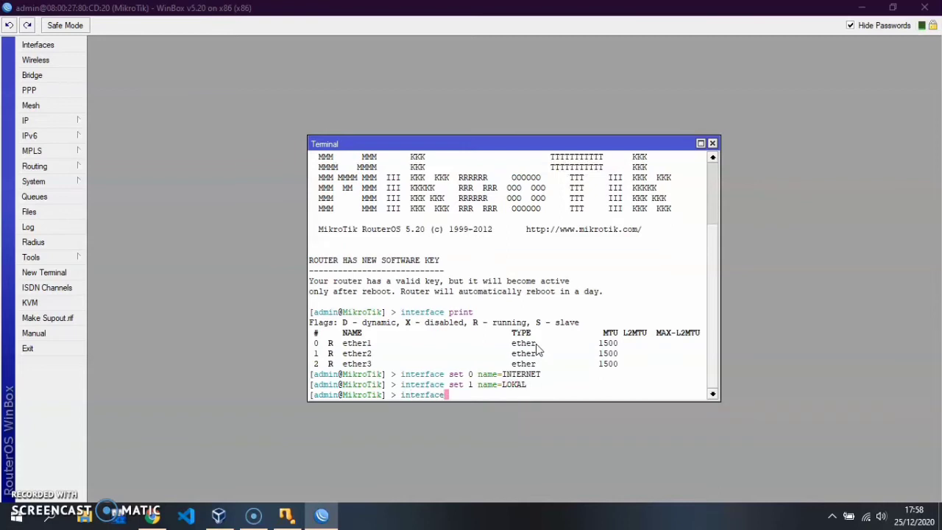
pyautogui.write(' set 2 name=HOTSPOT')
pyautogui.press('Return')
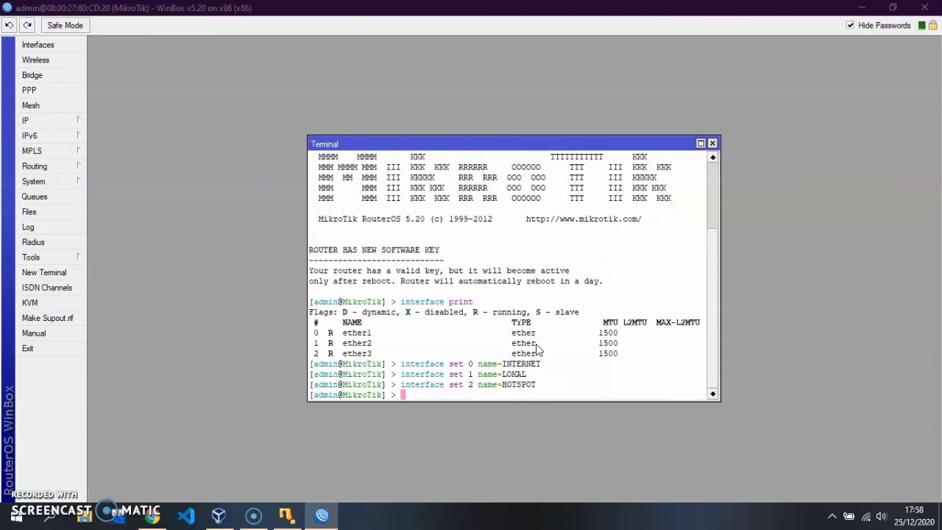
pyautogui.write('interface print')
pyautogui.press('Return')
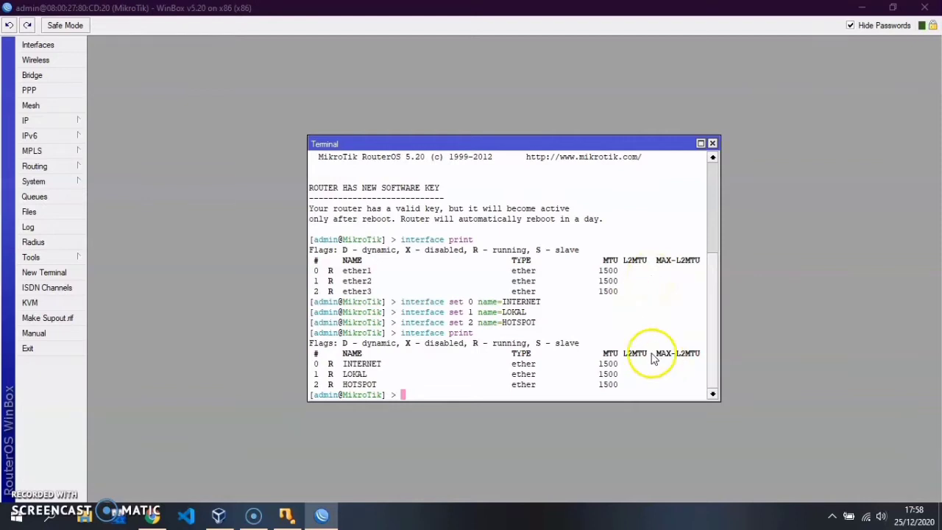
# Step: Assign address 192.168.1.2/24 to the INTERNET interface
pyautogui.write('ip ad')
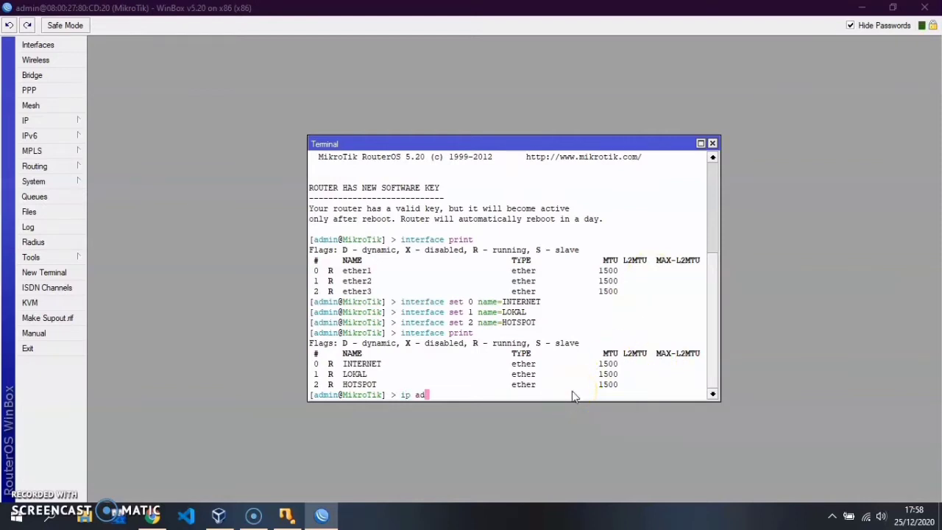
pyautogui.write('dress add address')
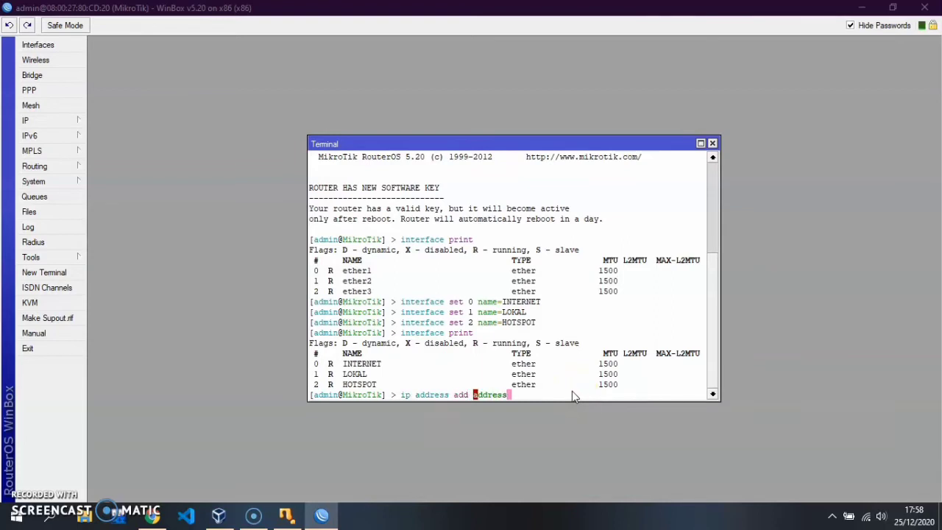
pyautogui.write('=192.168')
pyautogui.write('.1.2/24 interface=')
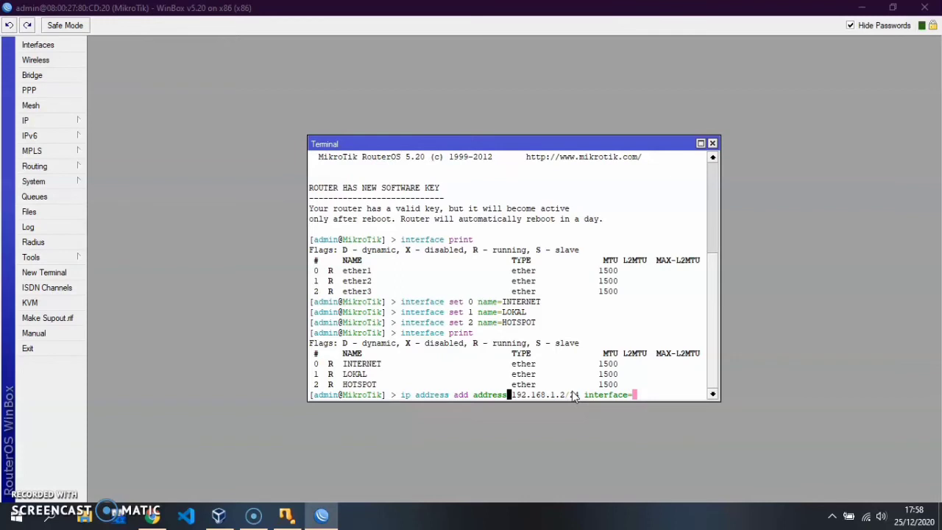
pyautogui.write('INTERNET')
pyautogui.press('Return')
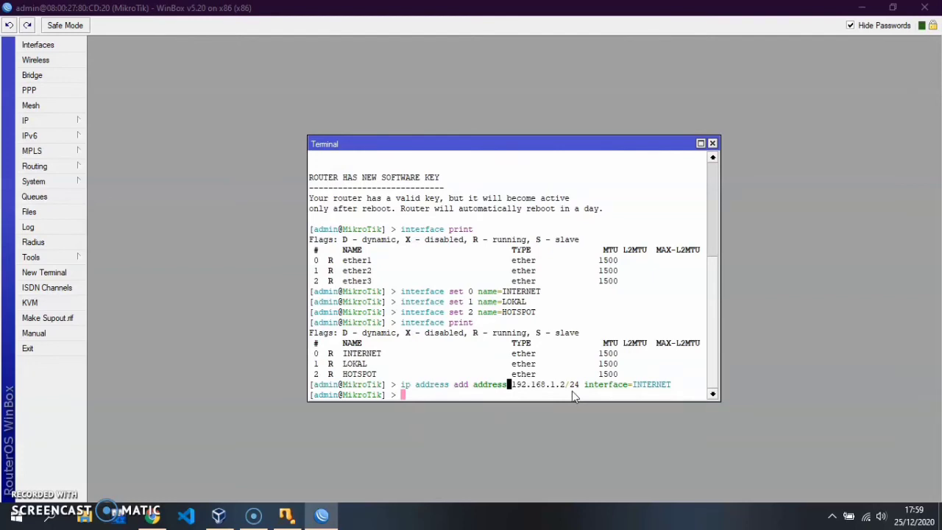
# Step: Assign address 192.168.2.1/24 to the LOKAL interface using Tab completion
pyautogui.write('ip address add')
pyautogui.press('Tab')
pyautogui.press('Tab')
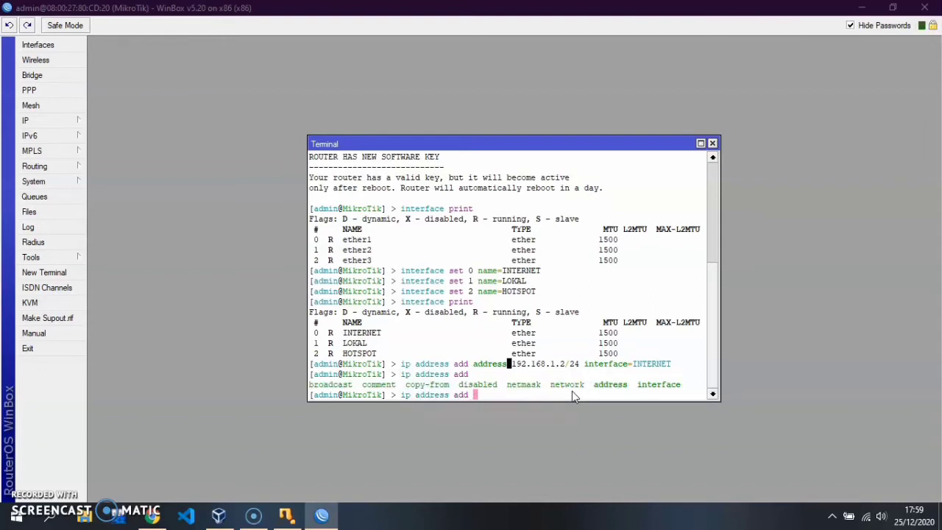
pyautogui.write('add')
pyautogui.press('Tab')
pyautogui.write('192.168.2.1/24 interfac')
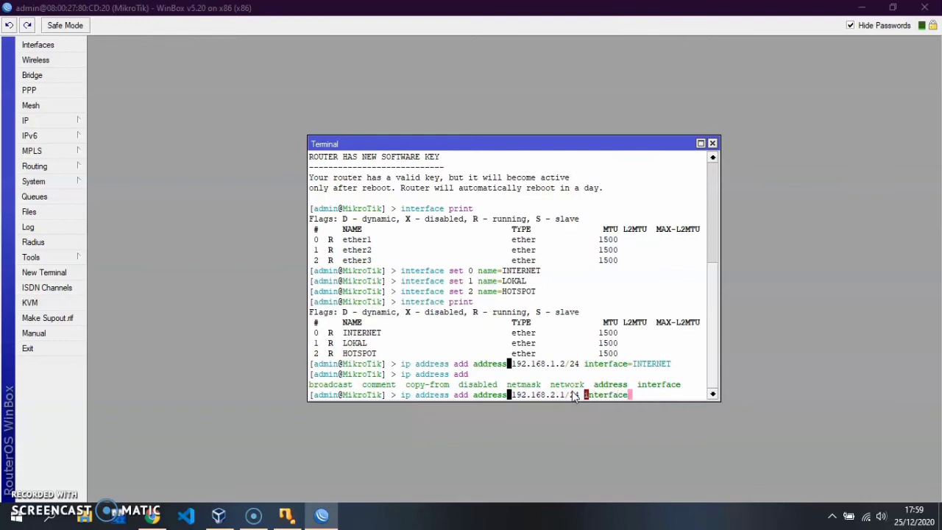
pyautogui.write('e=LOKAL')
pyautogui.press('Return')
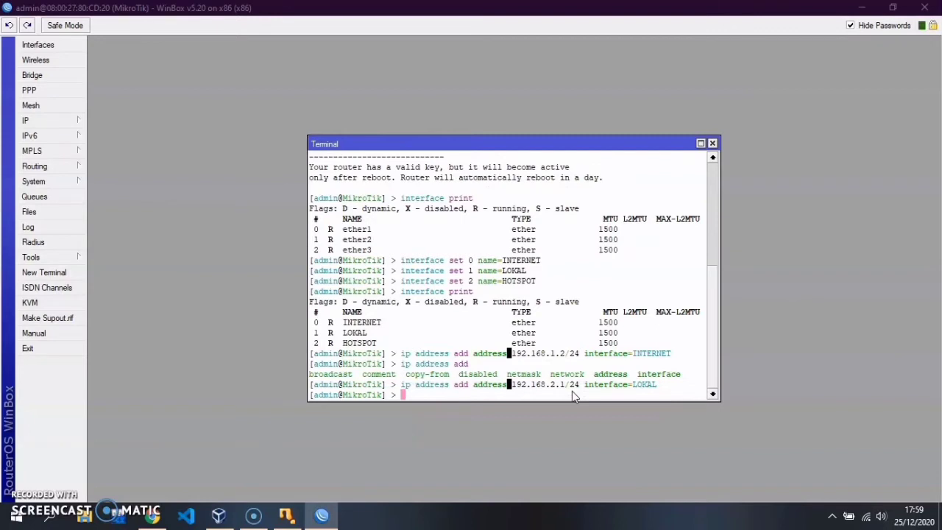
# Step: Assign 192.168.3.1/24 to HOTSPOT, then run 'ip address print' to list all addresses
pyautogui.write('ip address add address')
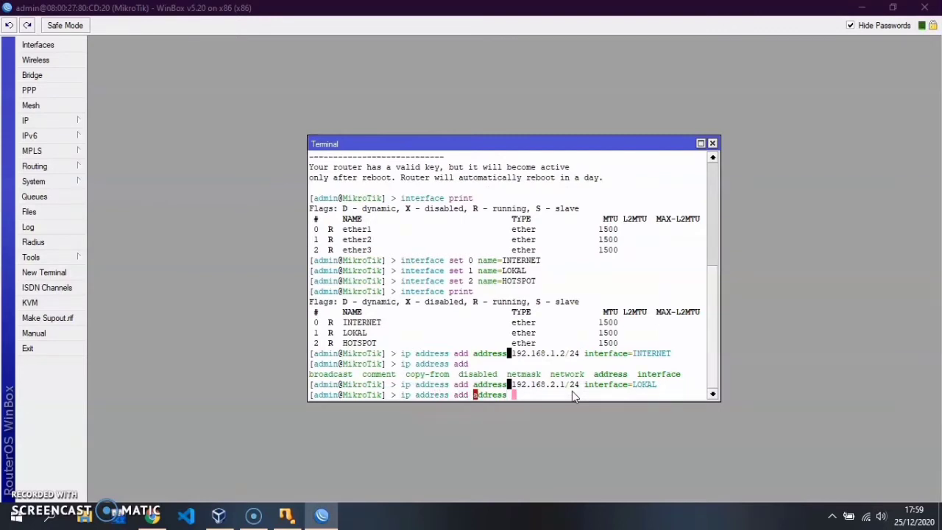
pyautogui.write('=192.168.3.1/24 interface=')
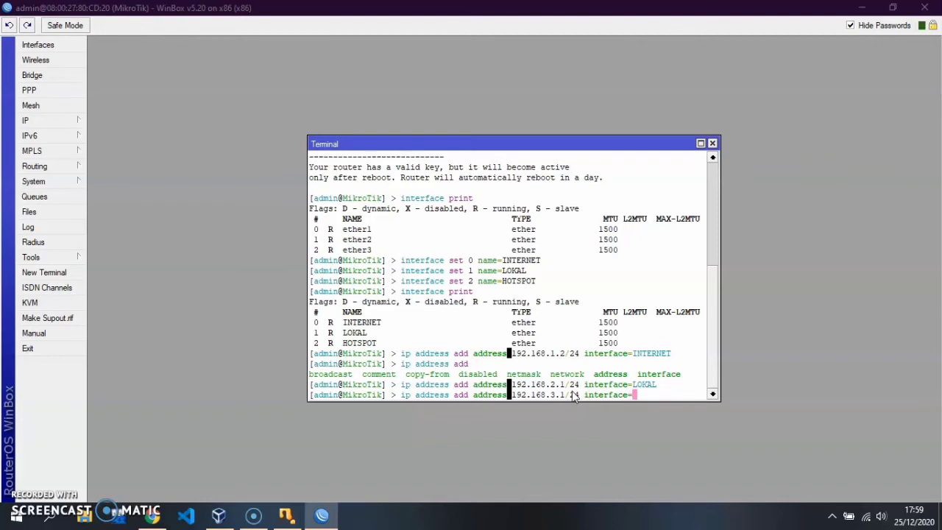
pyautogui.write('HOTSPOT')
pyautogui.press('Return')
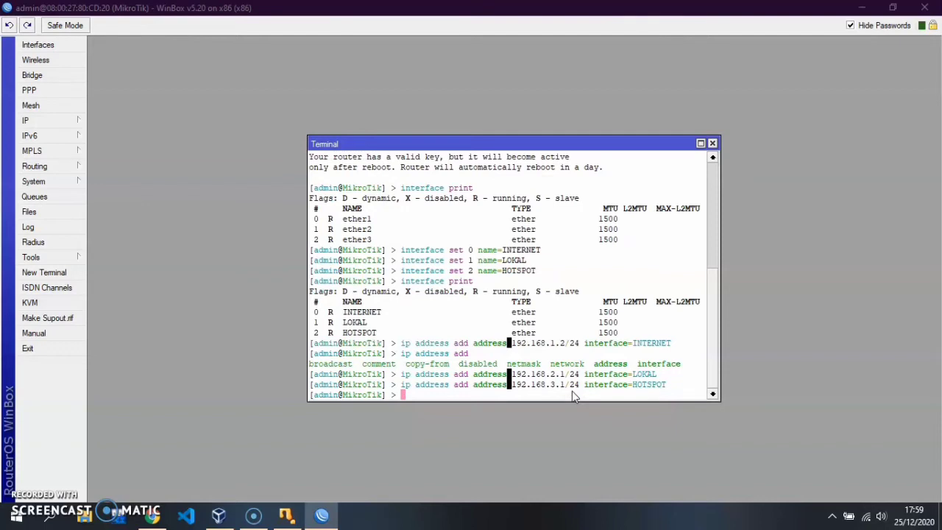
pyautogui.write('ip address print')
pyautogui.press('Return')
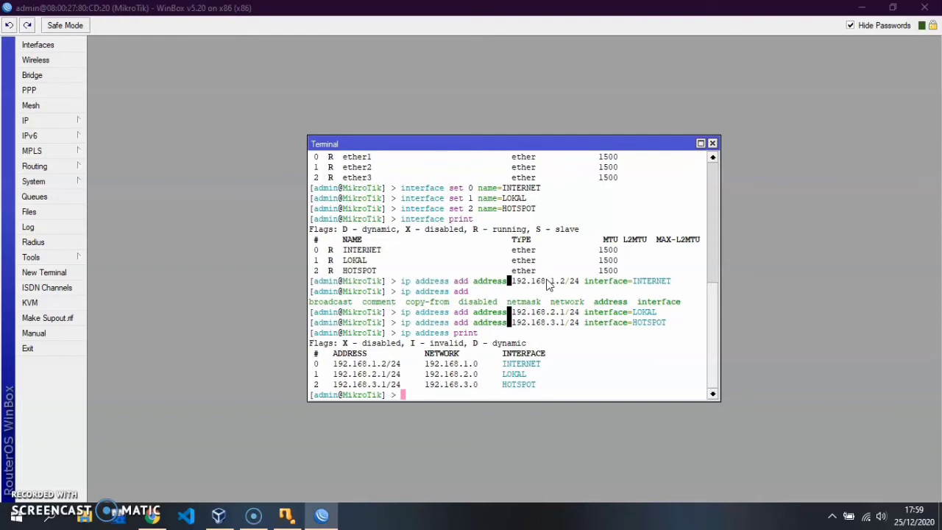
pyautogui.write('i')
pyautogui.press('BackSpace')
# Step: Start 'ip dhcp-server setup' on LOKAL, accepting 192.168.2.0/24 and gateway 192.168.2.1
pyautogui.write('ip d')
pyautogui.press('BackSpace')
pyautogui.write('dhcp-server setup')
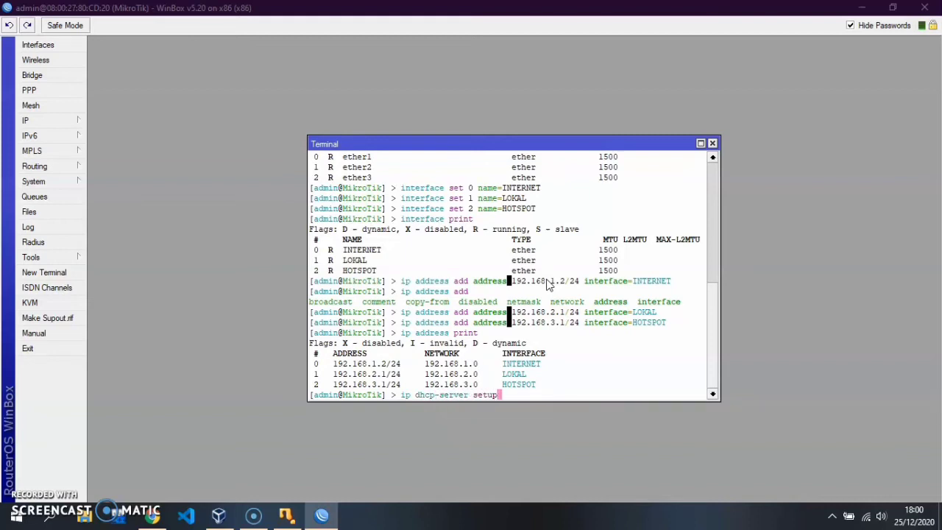
pyautogui.press('Return')
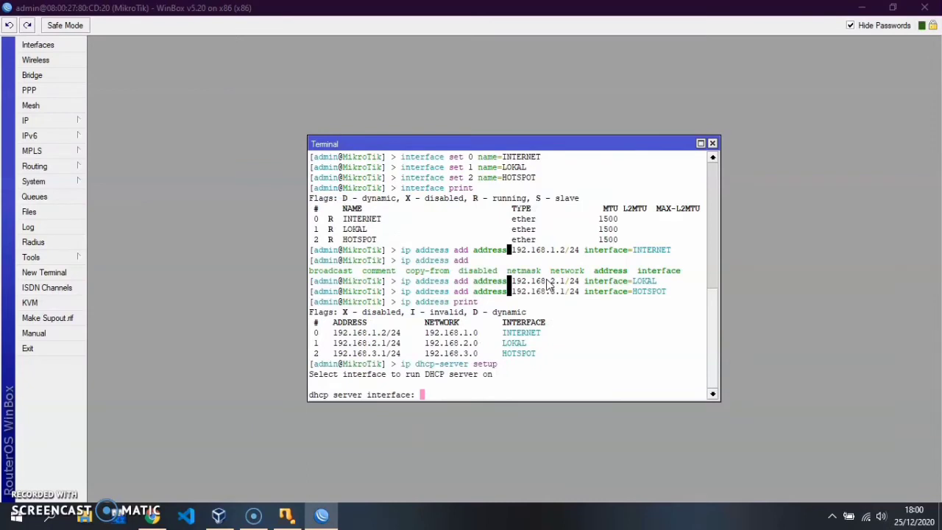
pyautogui.write('LOKAL')
pyautogui.press('Return')
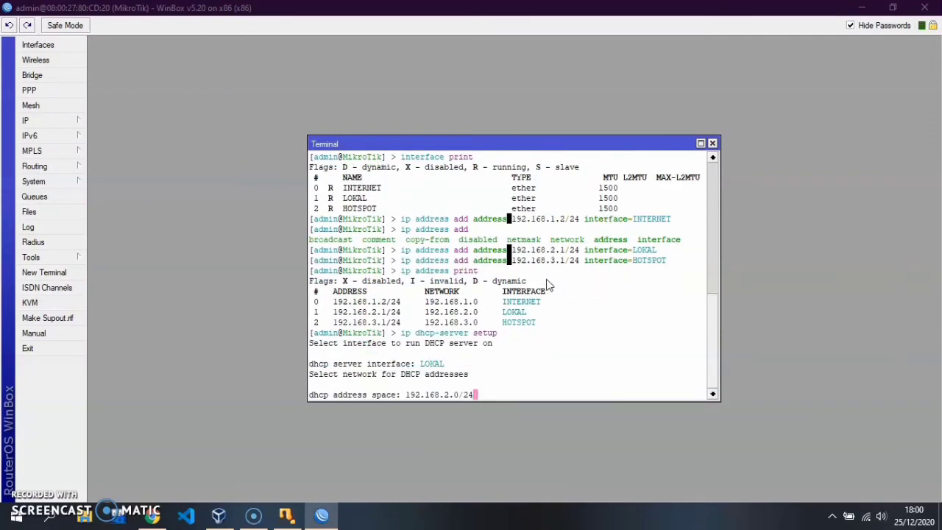
pyautogui.press('Return')
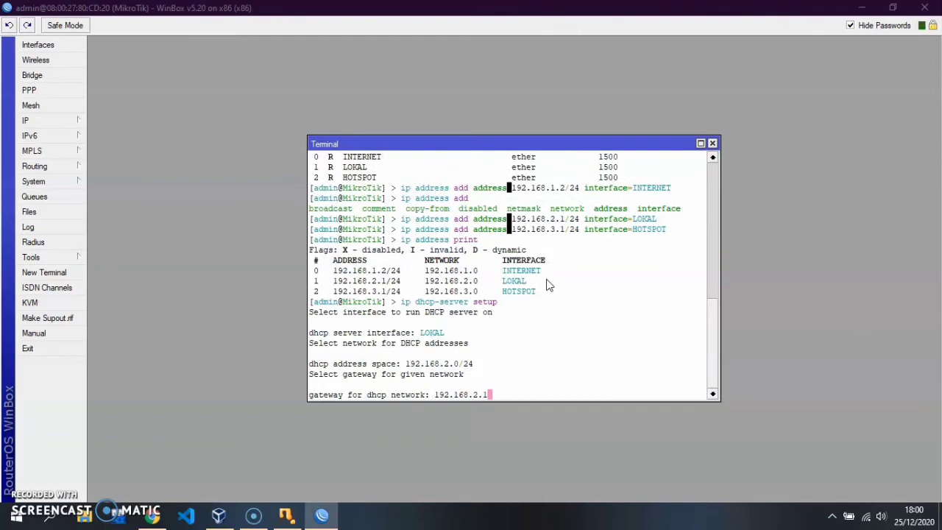
pyautogui.press('Return')
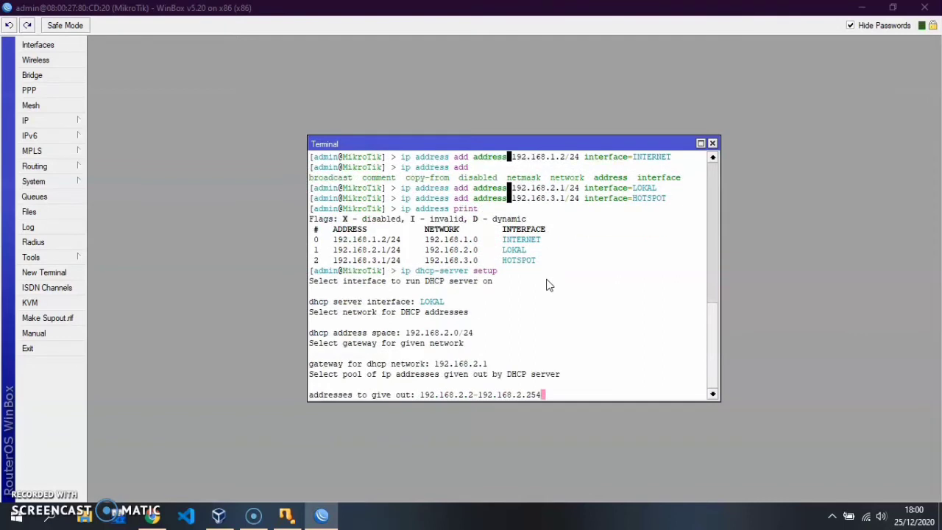
# Step: Set the pool to 192.168.2.2-192.168.2.28, DNS 8.8.8.8,8.8.4.4, and keep 3d leases
pyautogui.press('BackSpace')
pyautogui.press('BackSpace')
pyautogui.press('BackSpace')
pyautogui.write('28')
pyautogui.press('Return')
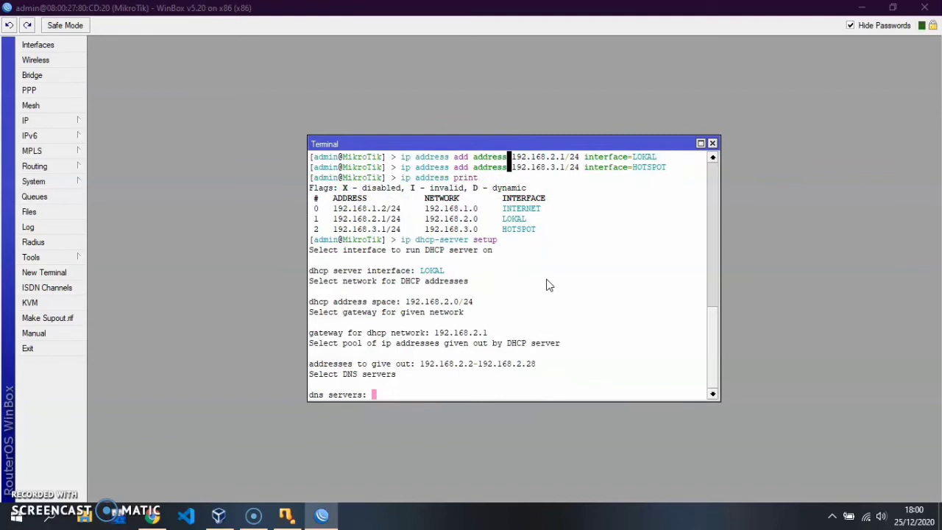
pyautogui.write('8.8.8.8,8.8.4.4')
pyautogui.press('Return')
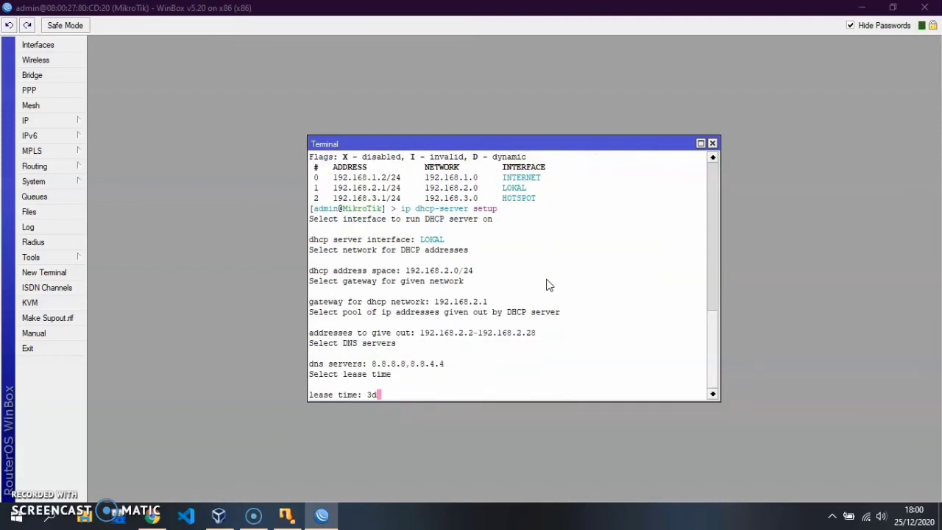
pyautogui.press('Return')
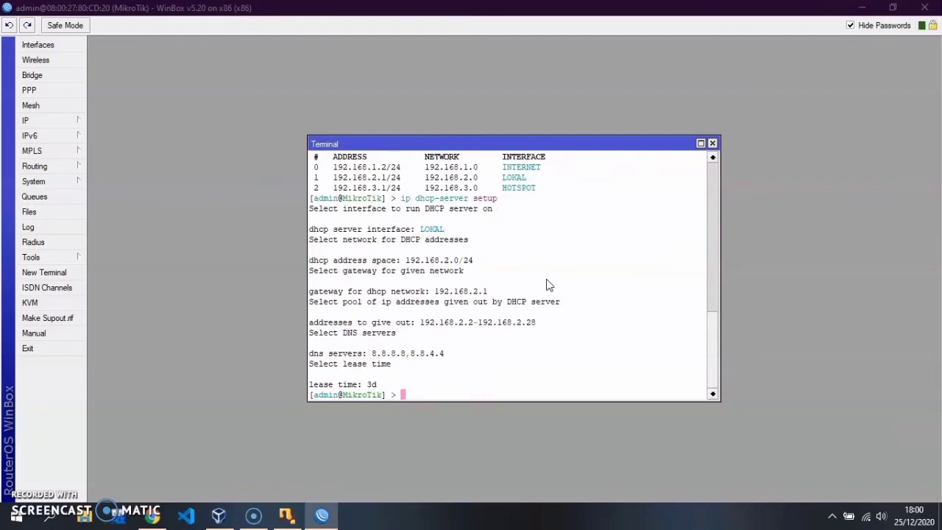
# Step: Add a route through gateway 192.168.1.1 with 'ip route add gateway=192.168.1.1'
pyautogui.write('IP H')
pyautogui.press('BackSpace')
pyautogui.press('BackSpace')
pyautogui.press('BackSpace')
pyautogui.press('BackSpace')
pyautogui.write('ip route add address')
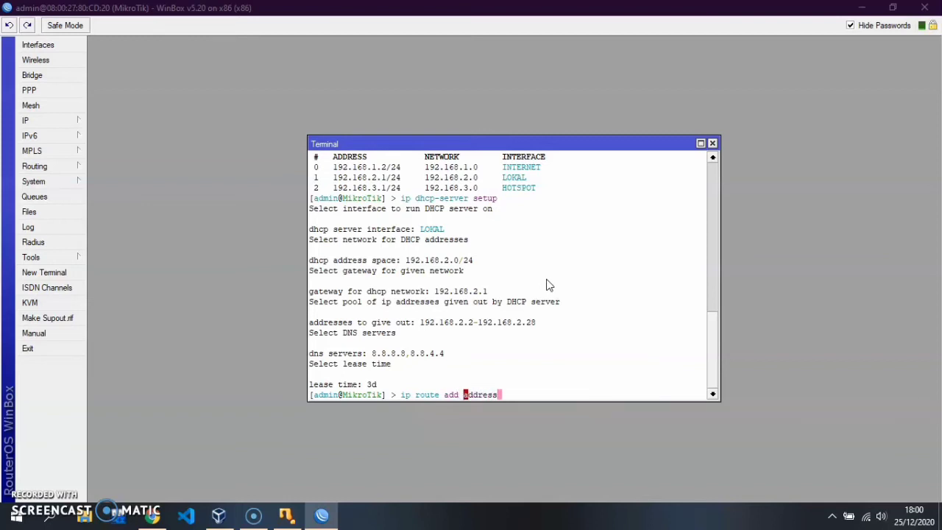
pyautogui.write(' 192.16.')
pyautogui.write('.1.1')
pyautogui.press('BackSpace')
pyautogui.press('BackSpace')
pyautogui.press('BackSpace')
pyautogui.press('BackSpace')
pyautogui.press('BackSpace')
pyautogui.press('BackSpace')
pyautogui.press('BackSpace')
pyautogui.press('BackSpace')
pyautogui.press('BackSpace')
pyautogui.press('BackSpace')
pyautogui.press('BackSpace')
pyautogui.press('BackSpace')
pyautogui.press('BackSpace')
pyautogui.press('BackSpace')
pyautogui.press('BackSpace')
pyautogui.press('BackSpace')
pyautogui.press('BackSpace')
pyautogui.press('BackSpace')
pyautogui.press('BackSpace')
pyautogui.press('BackSpace')
pyautogui.press('BackSpace')
pyautogui.write('gat')
pyautogui.press('BackSpace')
pyautogui.press('BackSpace')
pyautogui.press('BackSpace')
pyautogui.write('gateway1')
pyautogui.write('.168.1.1')
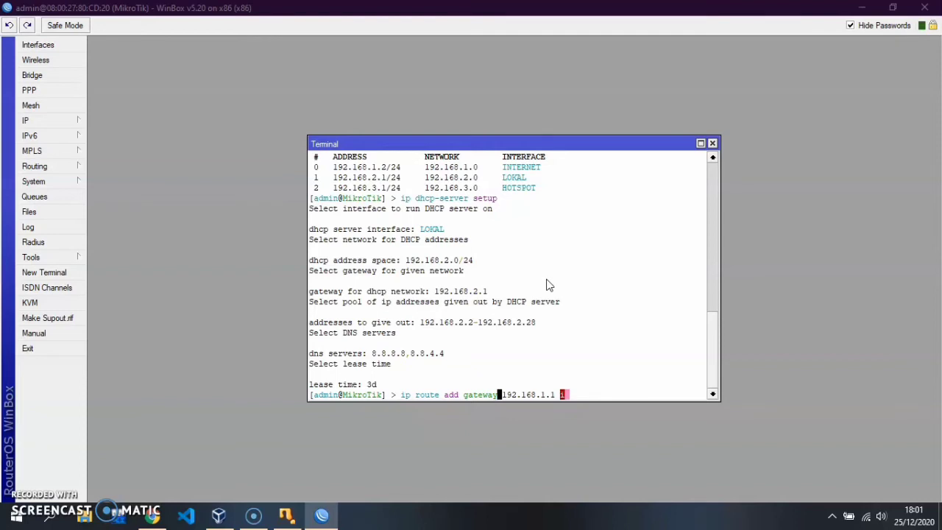
pyautogui.write('in')
pyautogui.press('BackSpace')
pyautogui.press('BackSpace')
pyautogui.press('BackSpace')
pyautogui.press('Return')
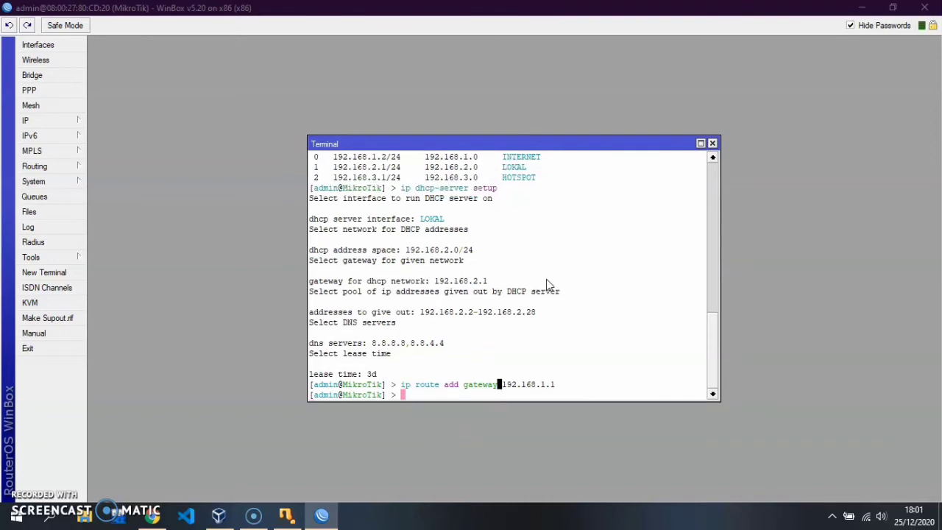
# Step: Add a NAT rule: chain=srcnat, out-interface=INTERNET, action=masquerade
pyautogui.write('ip firewall nat add chain=srcnat')
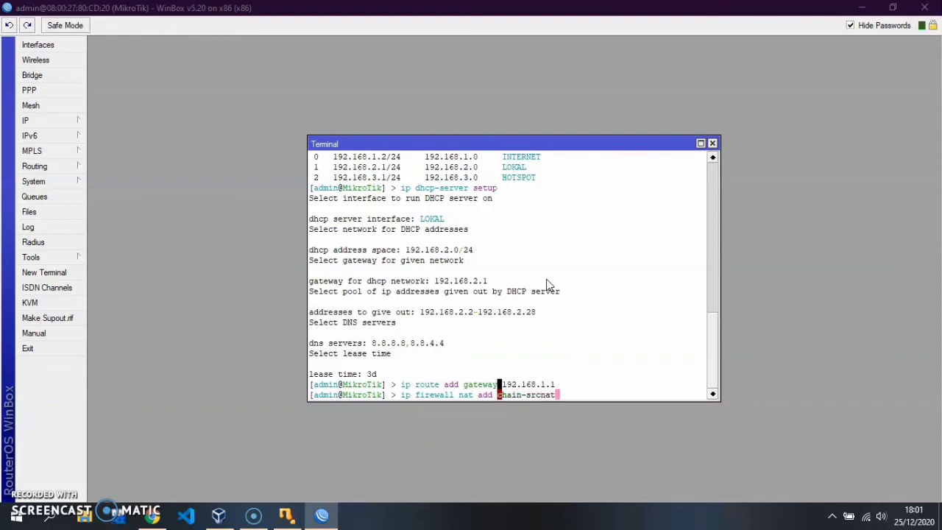
pyautogui.press('BackSpace')
pyautogui.press('BackSpace')
pyautogui.press('BackSpace')
pyautogui.press('BackSpace')
pyautogui.press('BackSpace')
pyautogui.press('BackSpace')
pyautogui.press('BackSpace')
pyautogui.press('BackSpace')
pyautogui.write('n=srcnat out-interf')
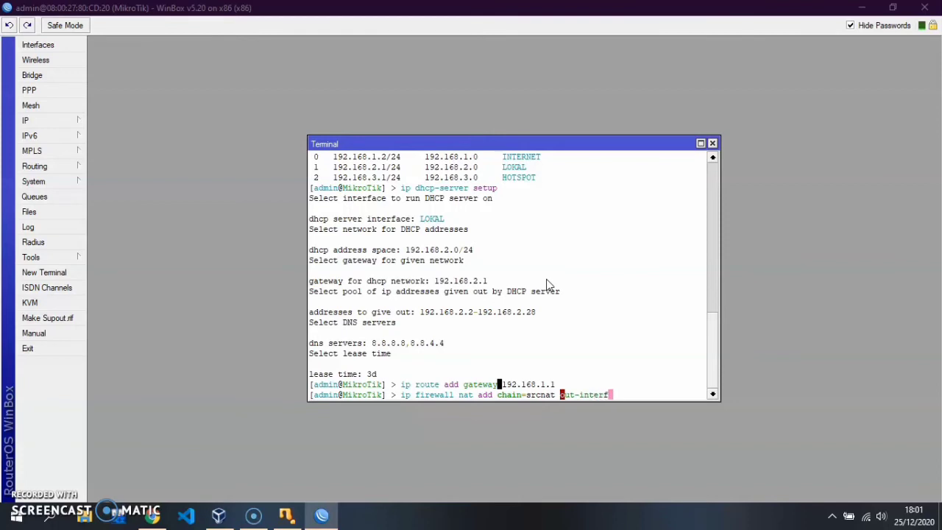
pyautogui.write('ace=INTERNET action-')
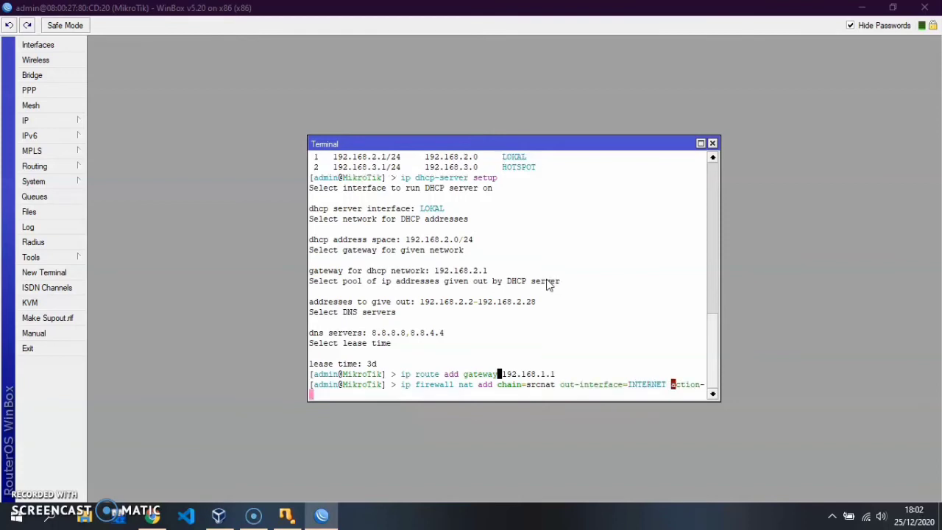
pyautogui.write('masquerade')
pyautogui.click(850, 287)
pyautogui.press('BackSpace')
pyautogui.press('BackSpace')
pyautogui.press('BackSpace')
pyautogui.press('BackSpace')
pyautogui.press('BackSpace')
pyautogui.press('BackSpace')
pyautogui.press('BackSpace')
pyautogui.press('BackSpace')
pyautogui.press('BackSpace')
pyautogui.press('BackSpace')
pyautogui.write('masquerade')
pyautogui.press('Return')
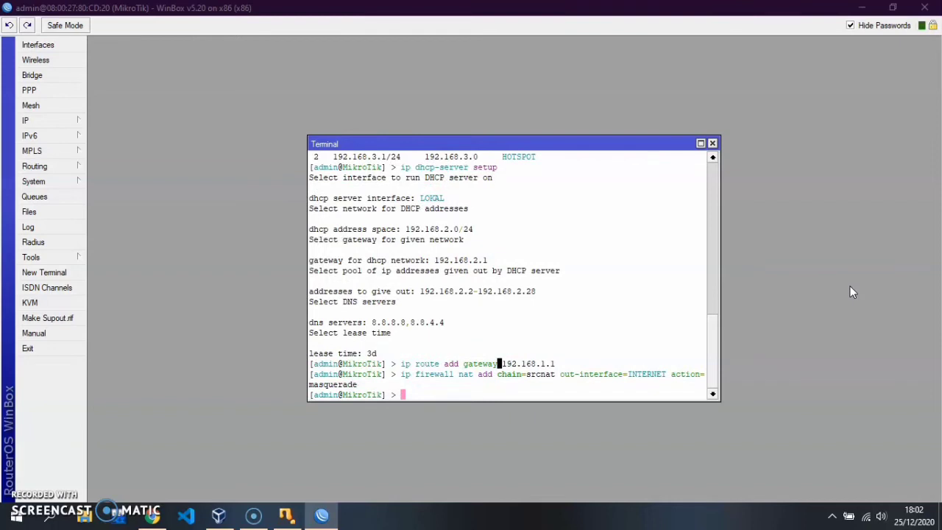
pyautogui.click(664, 279)
pyautogui.write('ip hotspot s')
# Step: Re-list the interfaces and assigned IP addresses with 'interface print' and 'ip address print'
pyautogui.click(409, 321)
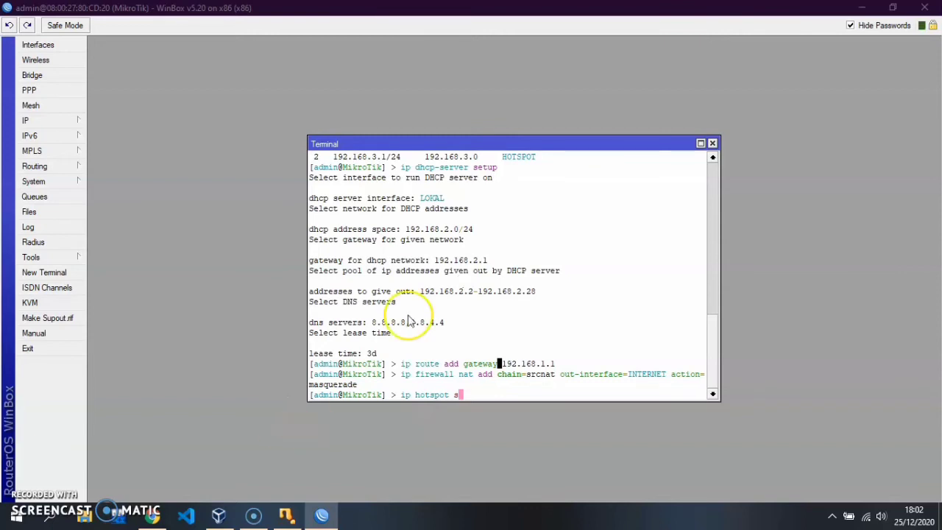
pyautogui.press('BackSpace')
pyautogui.press('BackSpace')
pyautogui.press('BackSpace')
pyautogui.press('BackSpace')
pyautogui.press('BackSpace')
pyautogui.press('BackSpace')
pyautogui.press('BackSpace')
pyautogui.press('BackSpace')
pyautogui.press('BackSpace')
pyautogui.press('BackSpace')
pyautogui.press('BackSpace')
pyautogui.write('p')
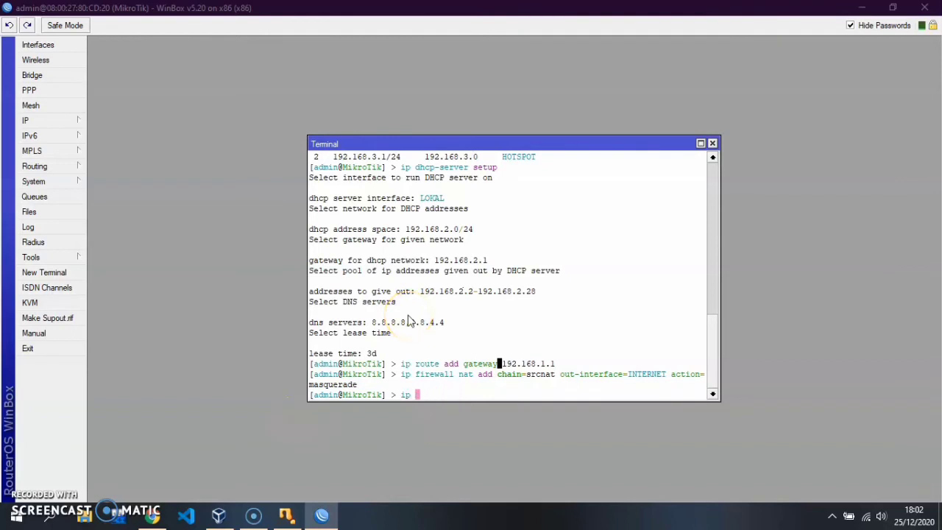
pyautogui.press('BackSpace')
pyautogui.press('BackSpace')
pyautogui.write('nterface print')
pyautogui.press('Return')
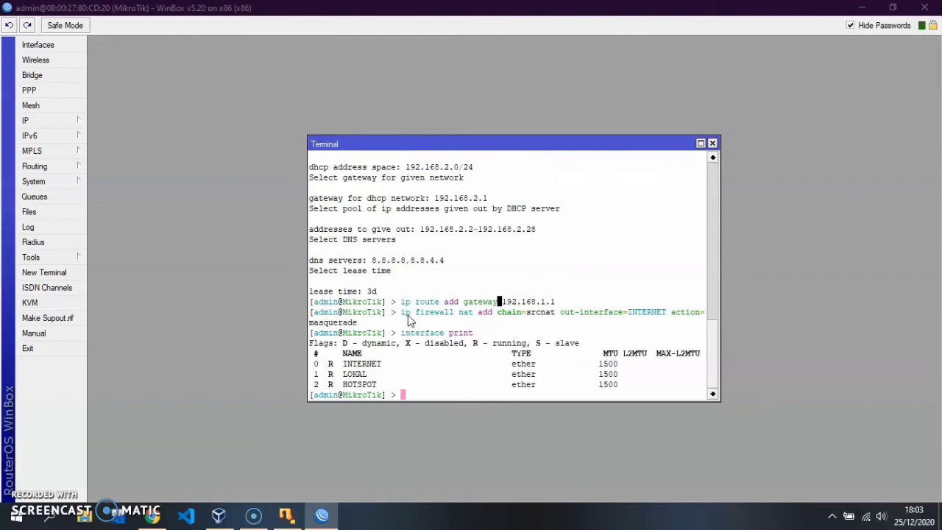
pyautogui.write('ip address print')
pyautogui.press('Return')
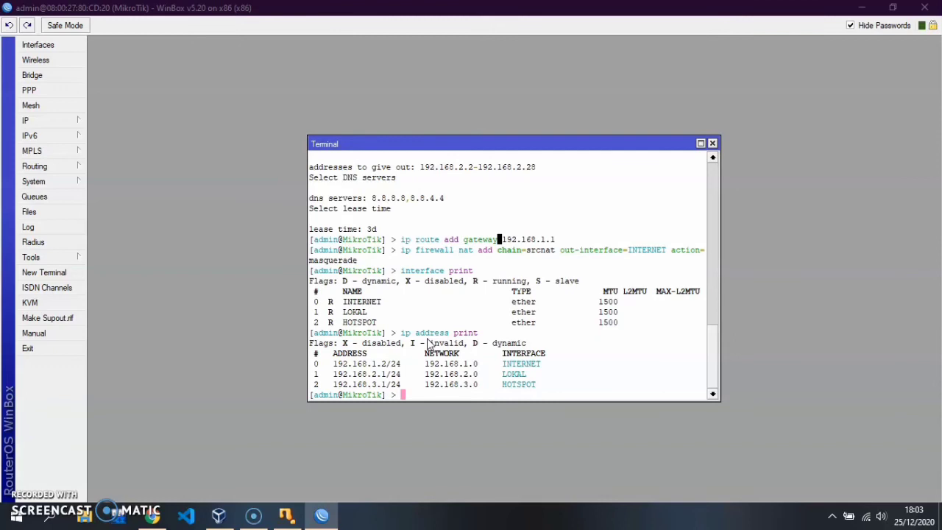
# Step: Type 'ip hotspot' at the terminal prompt, correcting stray characters
pyautogui.write('ip h')
pyautogui.write('otspot')
pyautogui.press('BackSpace')
pyautogui.write('-s')
pyautogui.press('BackSpace')
pyautogui.press('BackSpace')
# Step: Run hotspot setup on HOTSPOT at 192.168.3.1/24 with masquerade and pool 192.168.3.2-192.168.3.28
pyautogui.write('setup')
pyautogui.press('Return')
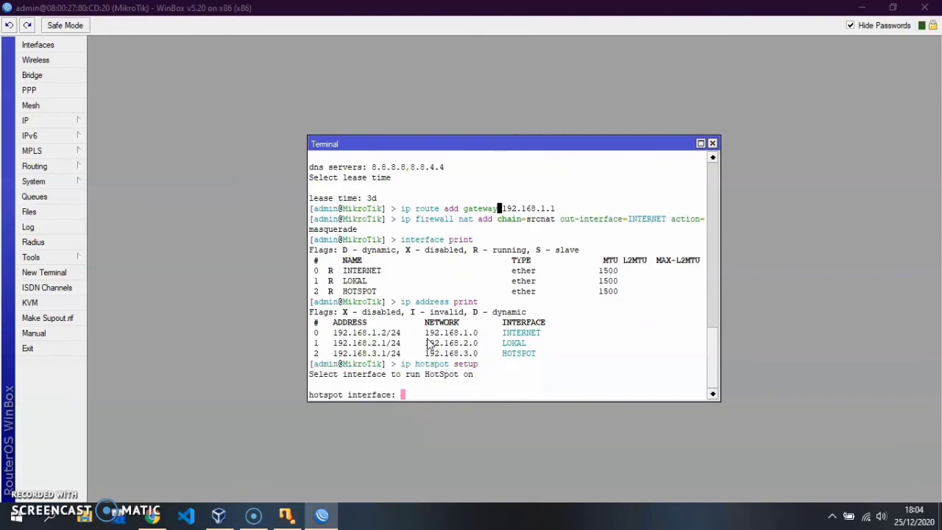
pyautogui.write('HOTSPOT')
pyautogui.press('Return')
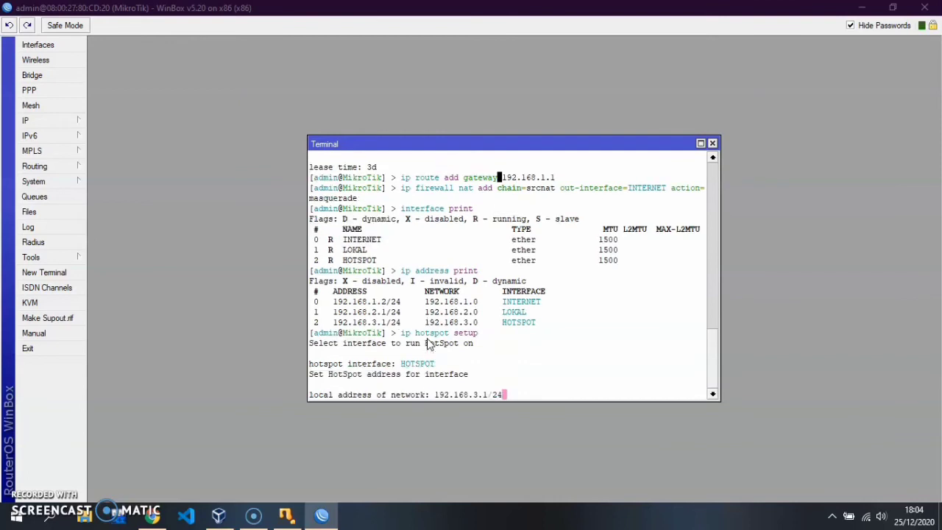
pyautogui.press('Return')
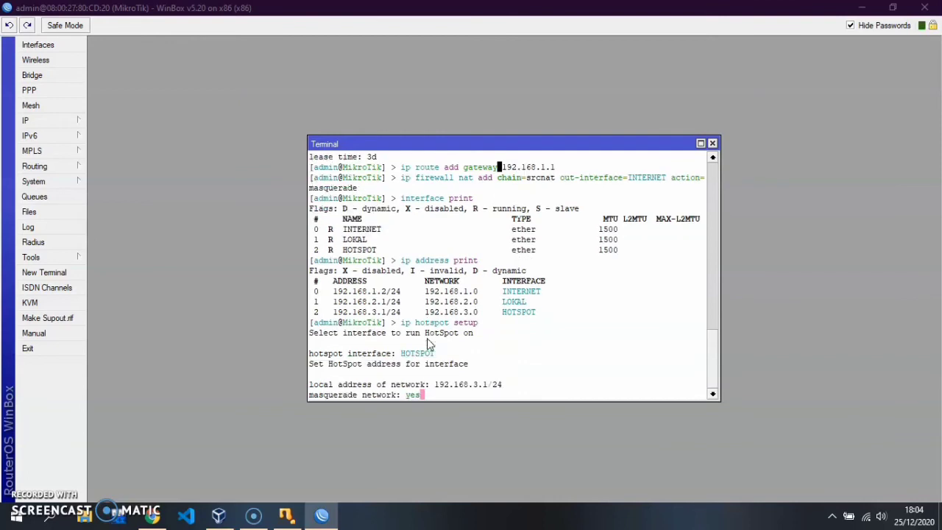
pyautogui.press('Return')
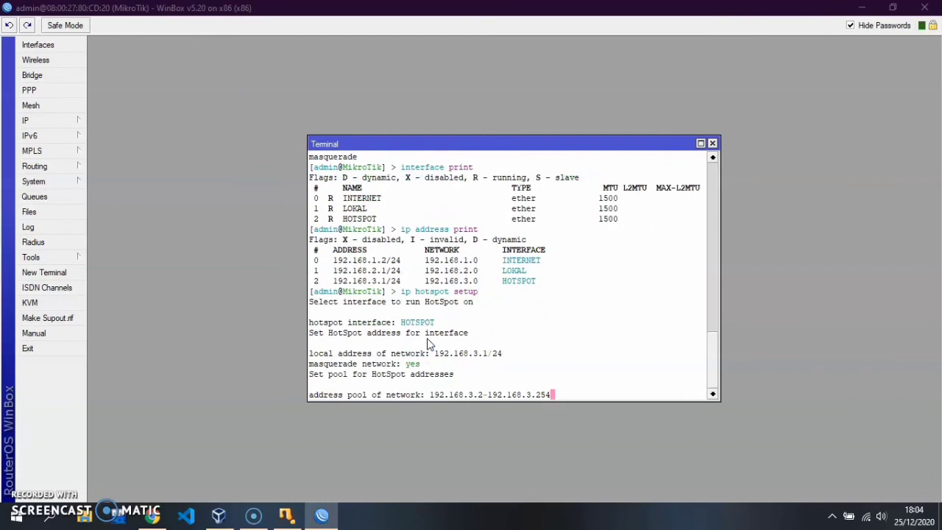
pyautogui.press('BackSpace')
pyautogui.press('BackSpace')
pyautogui.press('BackSpace')
pyautogui.write('28')
pyautogui.press('Return')
# Step: Choose no certificate, SMTP 0.0.0.0 and DNS server 8.8.8.8
pyautogui.press('BackSpace')
pyautogui.press('BackSpace')
pyautogui.press('BackSpace')
pyautogui.press('BackSpace')
pyautogui.press('BackSpace')
pyautogui.press('BackSpace')
pyautogui.press('BackSpace')
pyautogui.press('BackSpace')
pyautogui.press('BackSpace')
pyautogui.press('BackSpace')
pyautogui.press('BackSpace')
pyautogui.press('BackSpace')
pyautogui.press('BackSpace')
pyautogui.press('BackSpace')
pyautogui.press('BackSpace')
pyautogui.press('BackSpace')
pyautogui.press('BackSpace')
pyautogui.press('BackSpace')
pyautogui.press('BackSpace')
pyautogui.press('BackSpace')
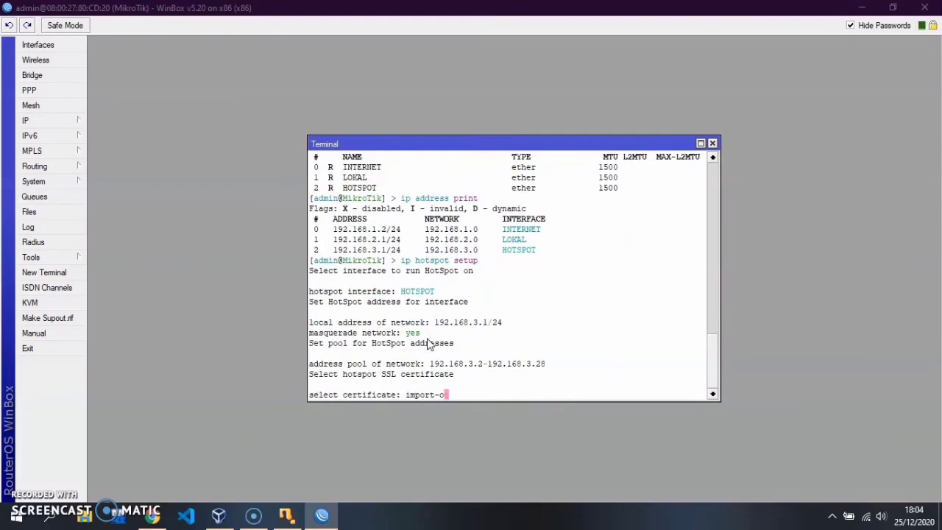
pyautogui.write('none')
pyautogui.press('Return')
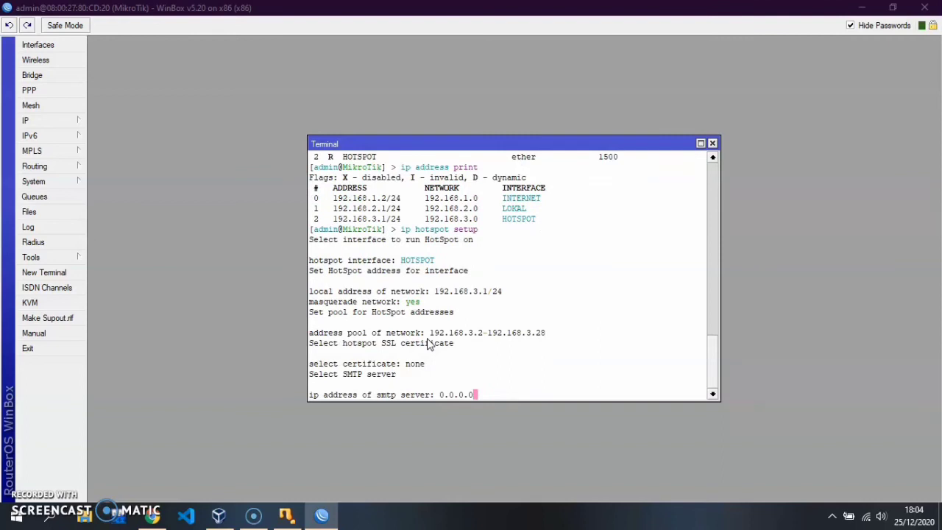
pyautogui.press('Return')
pyautogui.write('8.8.8.8')
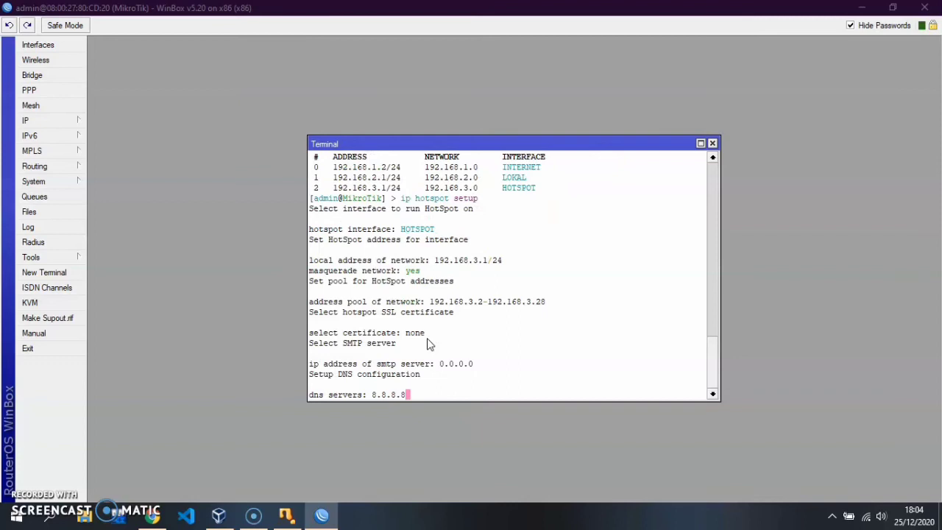
pyautogui.press('Return')
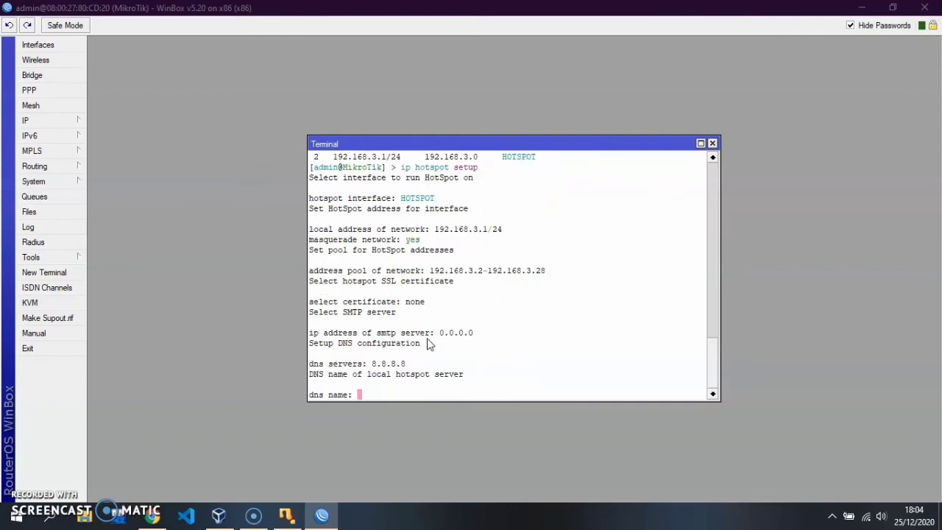
# Step: Set DNS name hotspotgratisan.login.com, keep the default local user, and enter its password
pyautogui.write('hotspotgratisan.logi')
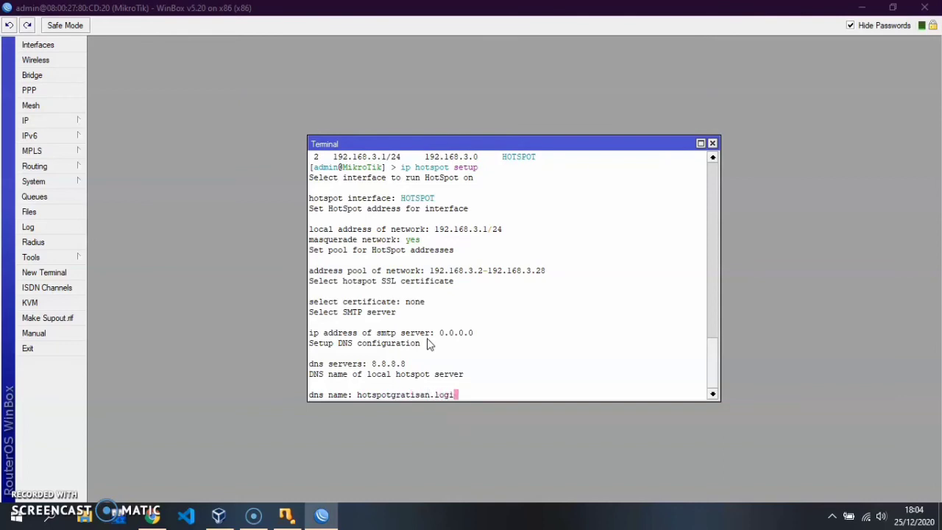
pyautogui.write('n.com')
pyautogui.press('Return')
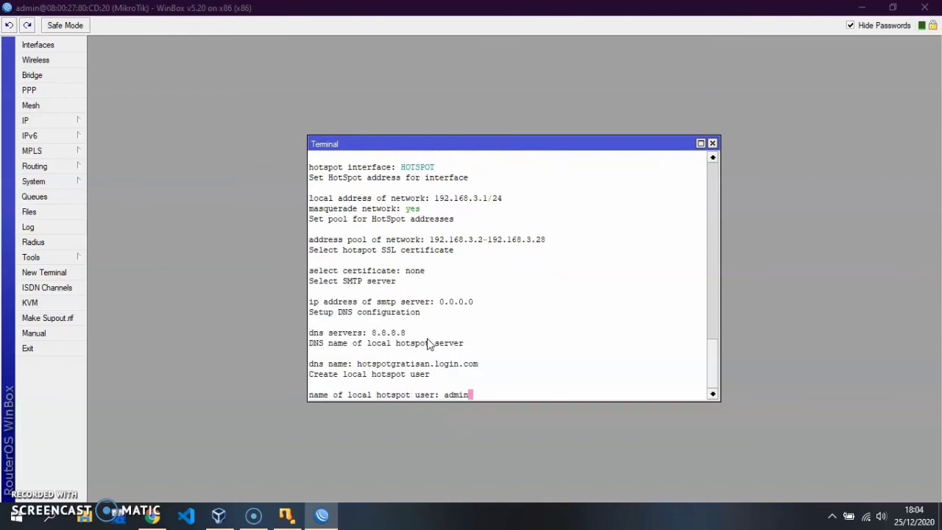
pyautogui.press('Return')
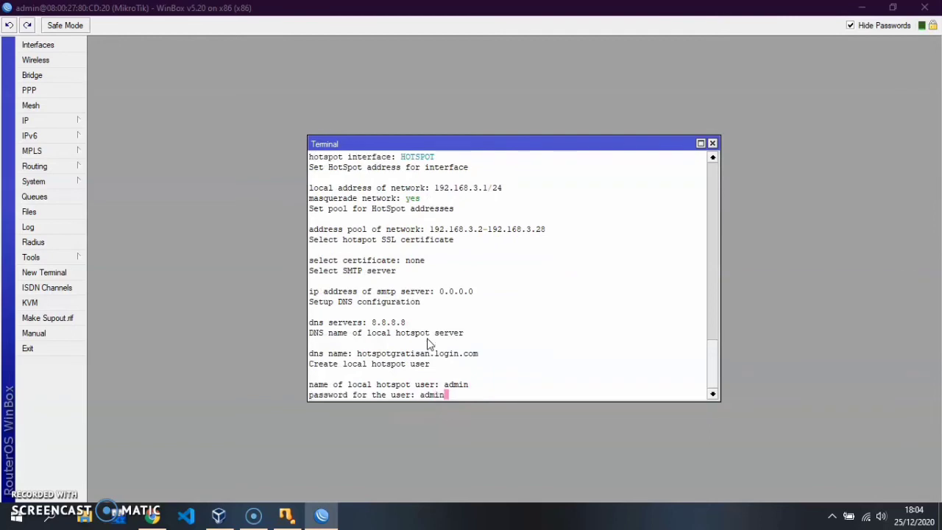
pyautogui.press('Return')
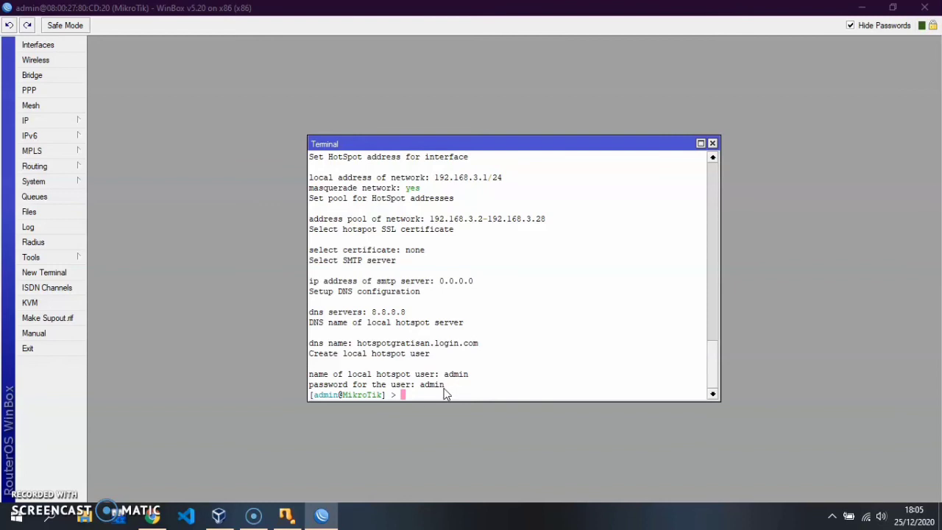
# Step: Add hotspot users client1 and client2 with 'ip hotspot user add'
pyautogui.write('ip ')
pyautogui.write('addre')
pyautogui.write('s')
pyautogui.write('s ')
pyautogui.write('add')
pyautogui.press('BackSpace')
pyautogui.press('BackSpace')
pyautogui.press('BackSpace')
pyautogui.press('BackSpace')
pyautogui.press('BackSpace')
pyautogui.press('BackSpace')
pyautogui.press('BackSpace')
pyautogui.press('BackSpace')
pyautogui.press('BackSpace')
pyautogui.press('BackSpace')
pyautogui.press('BackSpace')
pyautogui.write('hotspot user add name=client1')
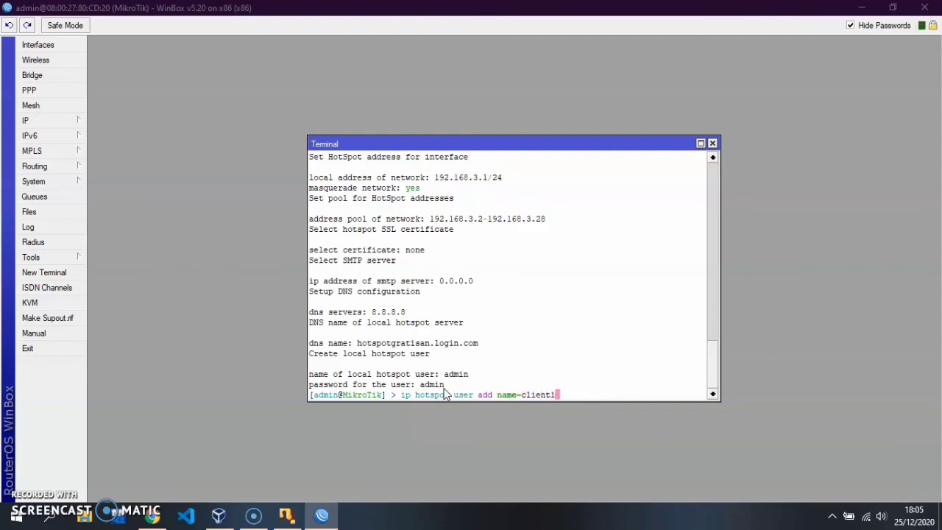
pyautogui.press('Return')
pyautogui.click(458, 296)
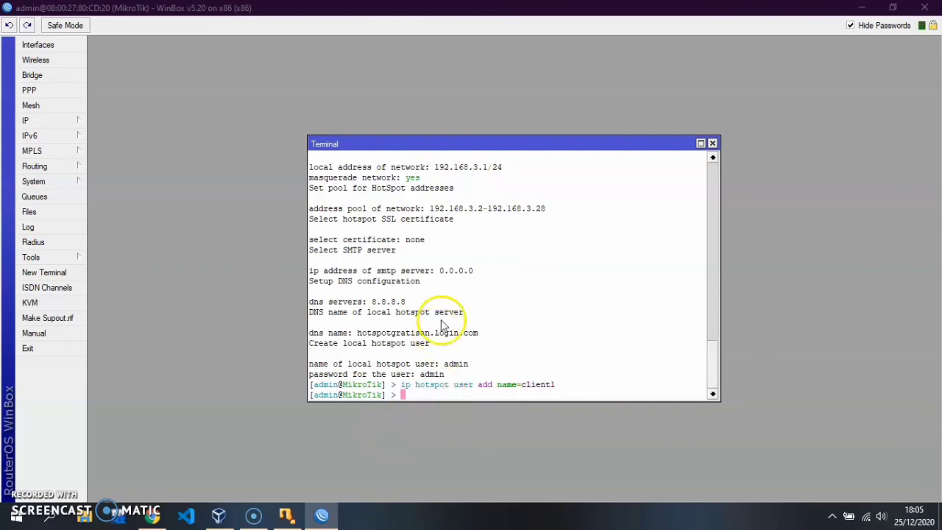
pyautogui.write('ip hots')
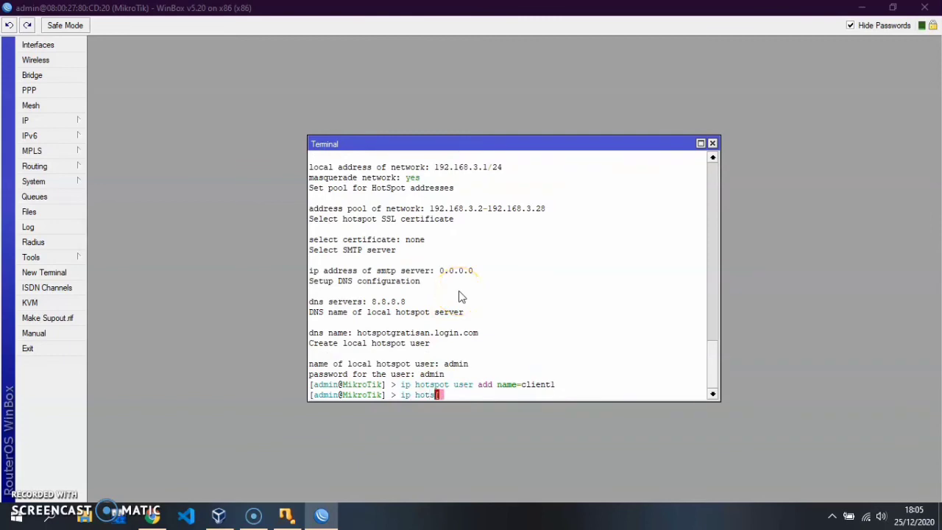
pyautogui.write('pot user add name=client2')
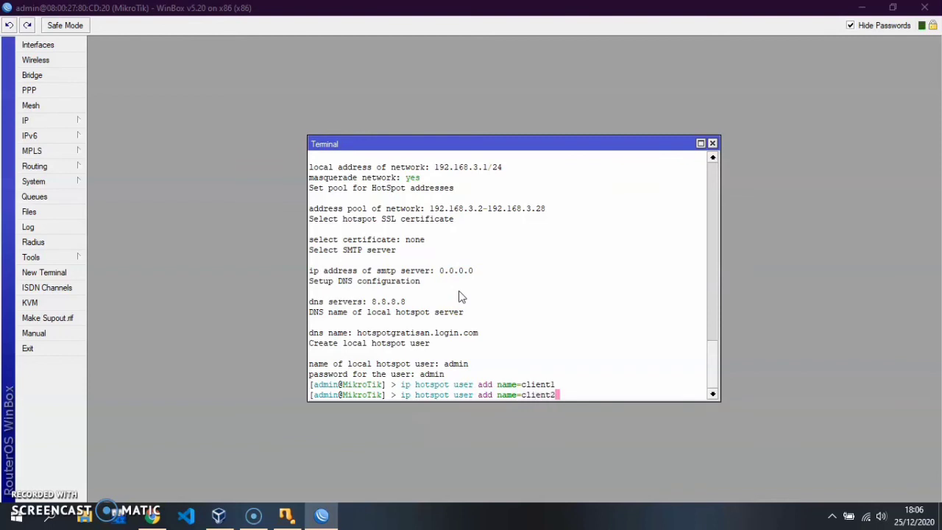
pyautogui.press('Return')
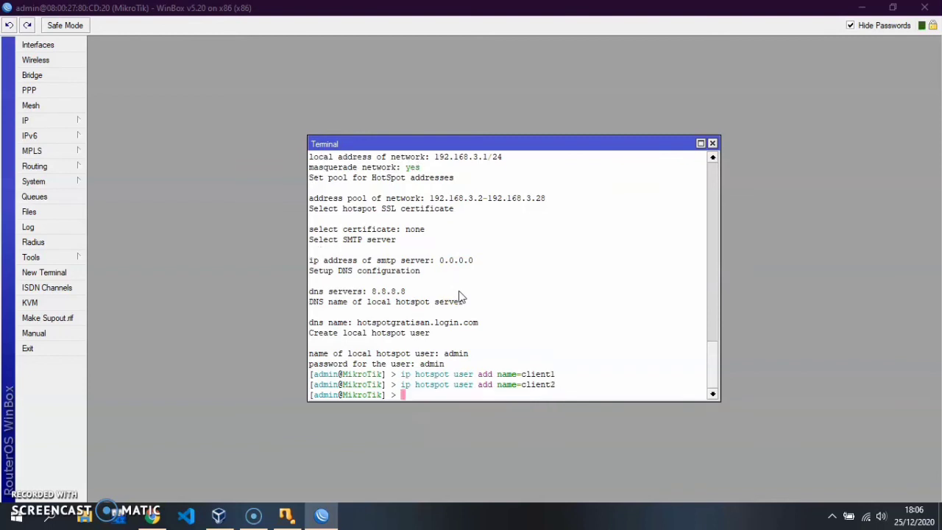
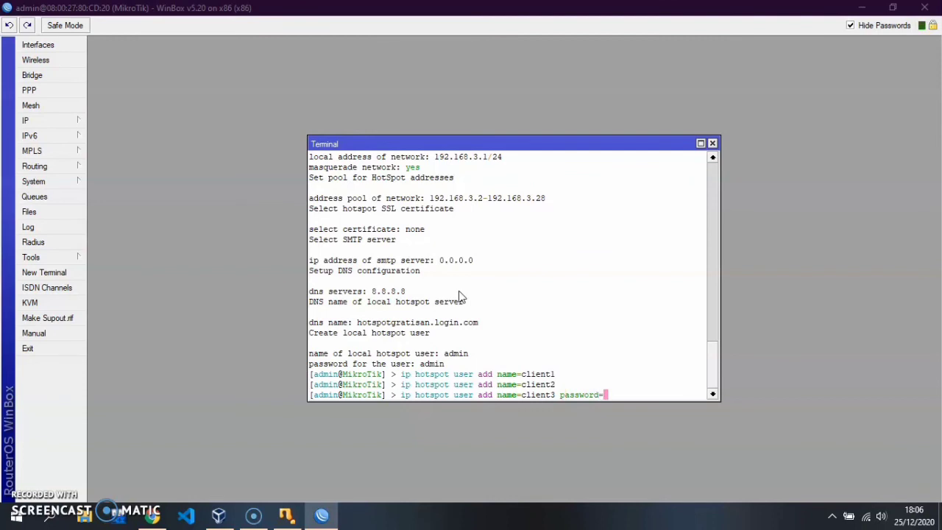
# Step: Add hotspot user client3 with its own password
pyautogui.press('Return')
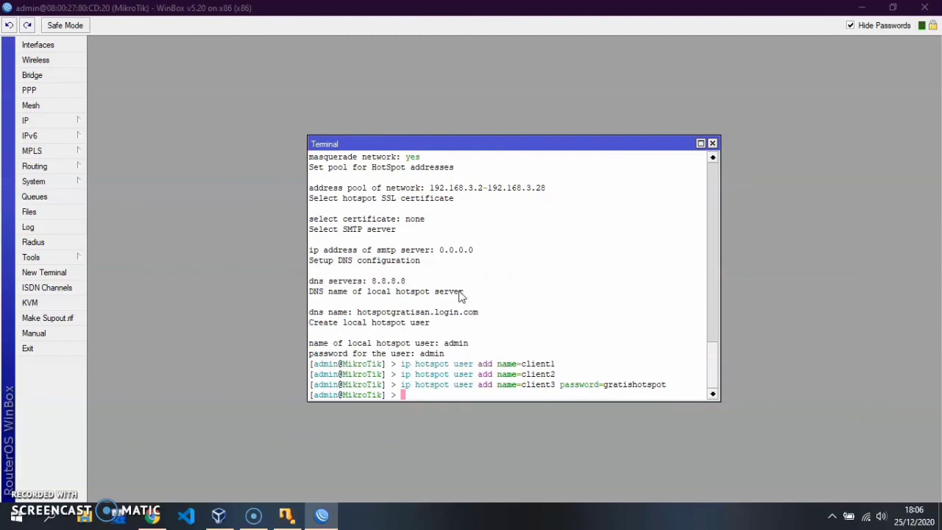
# Step: Run 'ip hotspot user print' to list admin, client1, client2 and client3
pyautogui.write('ip')
pyautogui.press('BackSpace')
pyautogui.press('BackSpace')
pyautogui.click(477, 416)
pyautogui.write('ip')
pyautogui.write('hotspot user print')
pyautogui.press('Return')
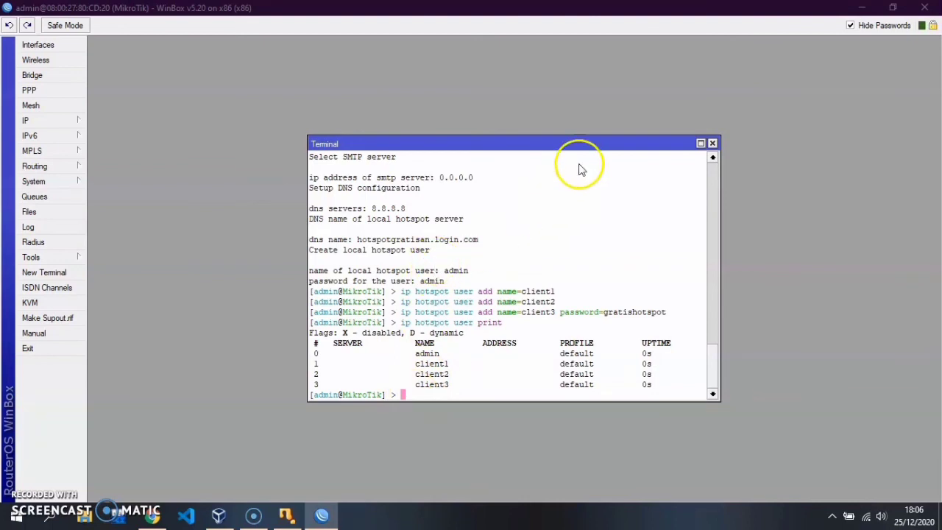
# Step: Maximize the terminal, scroll back through its output, then close it
pyautogui.click(702, 145)
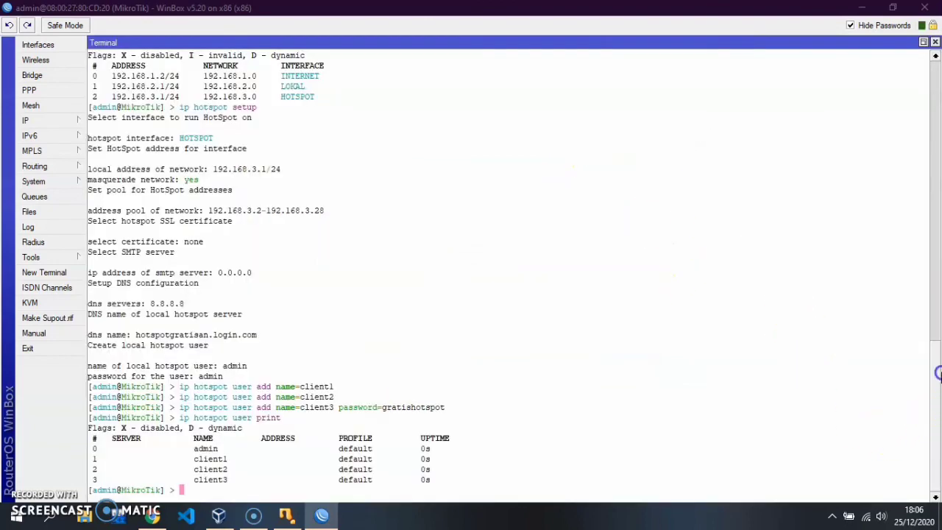
pyautogui.moveTo(937, 373); pyautogui.dragTo(938, 416)
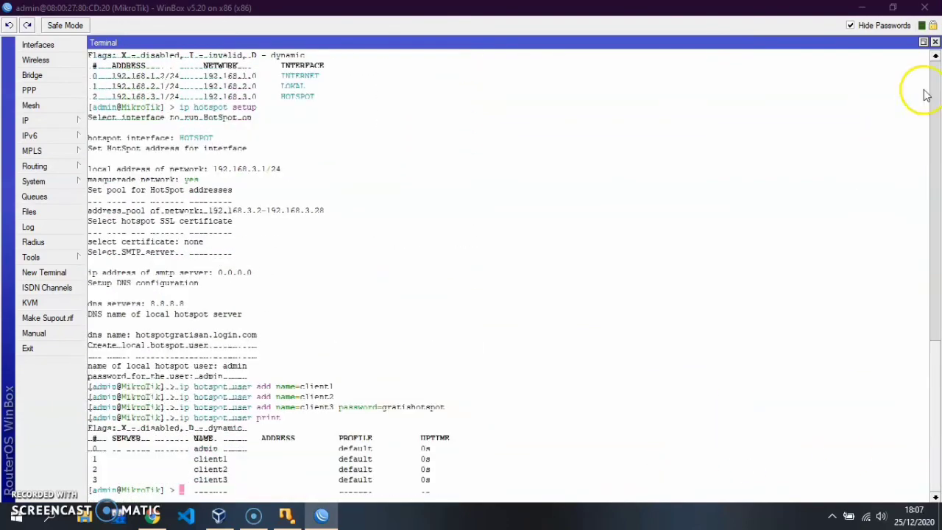
pyautogui.click(935, 42)
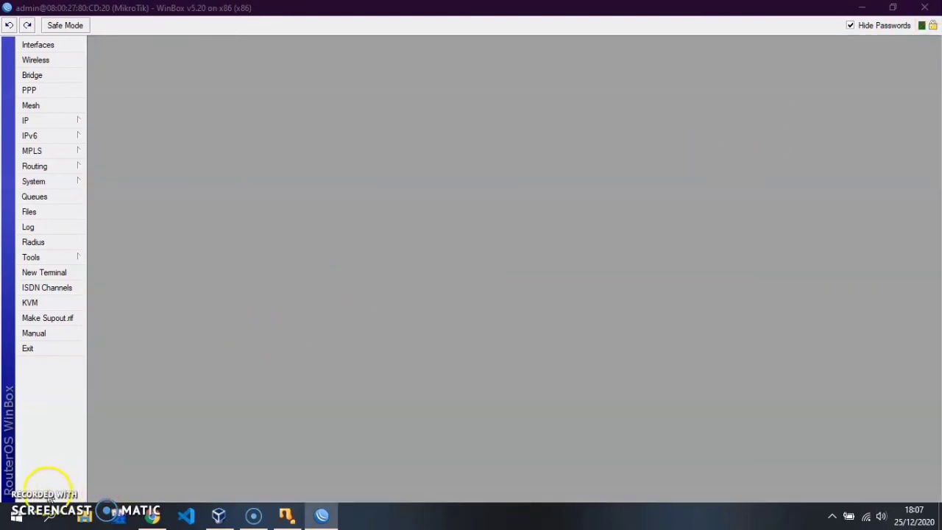